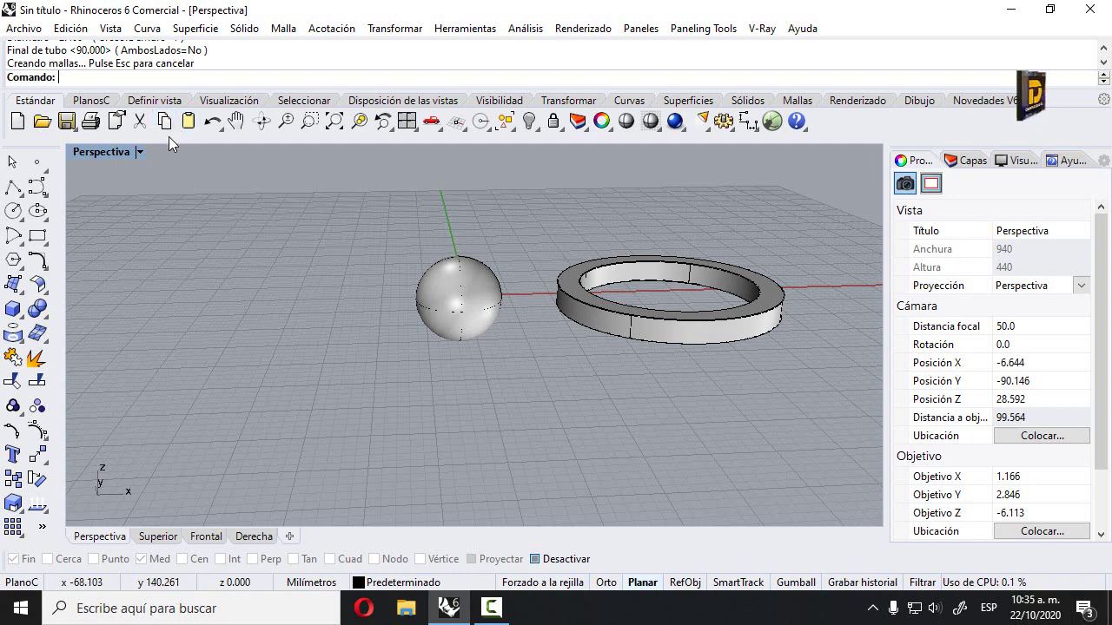
Draw a small circle about 1 mm in diameter in the Front view, over the sphere near its horizontal midline
{"action": "double_click", "coordinate": [123, 157]}
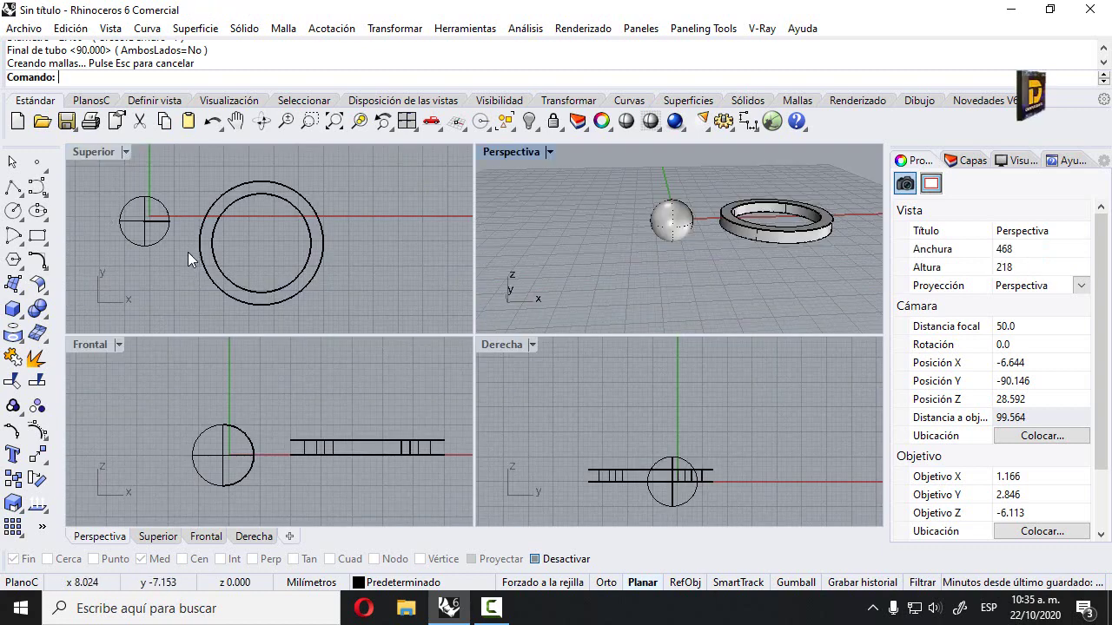
{"action": "right_click_drag", "start_coordinate": [188, 259], "coordinate": [259, 271]}
{"action": "left_click", "coordinate": [13, 211]}
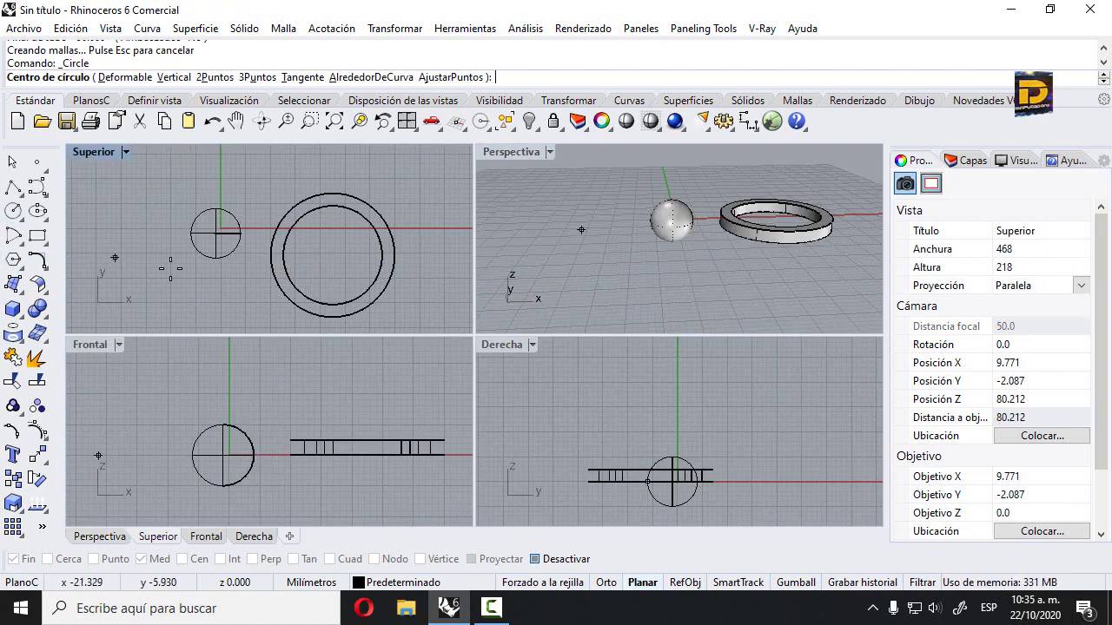
{"action": "scroll", "coordinate": [224, 469], "scroll_direction": "up", "scroll_amount": 4}
{"action": "left_click", "coordinate": [194, 419]}
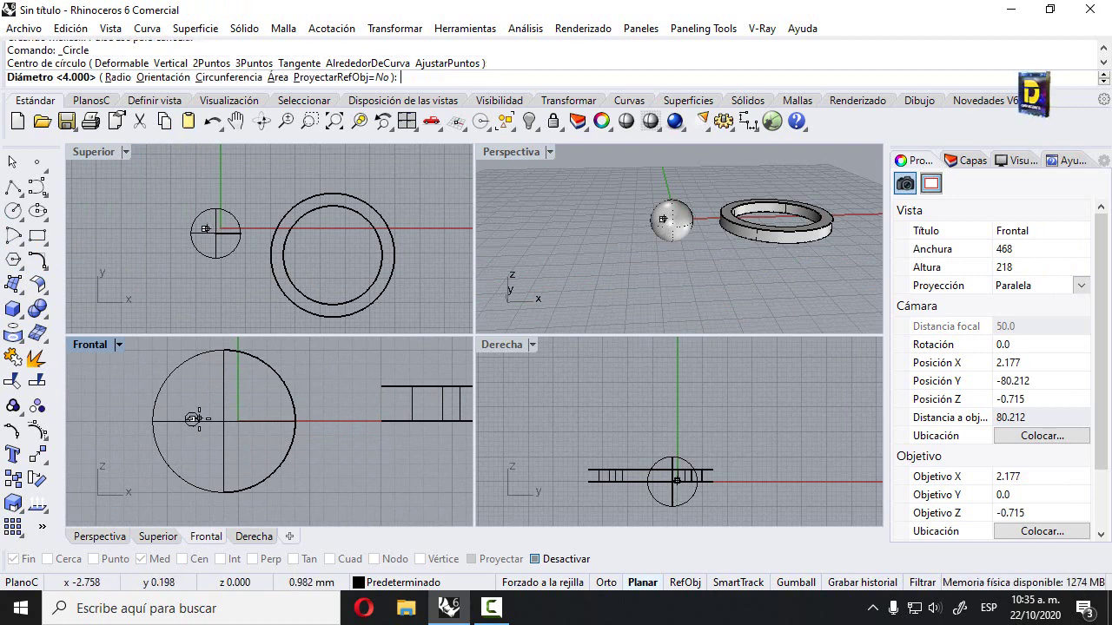
{"action": "key", "text": "Return"}
Move the small circle in the Top view to just outside the sphere's front edge, near its vertical centre line
{"action": "left_click", "coordinate": [200, 420]}
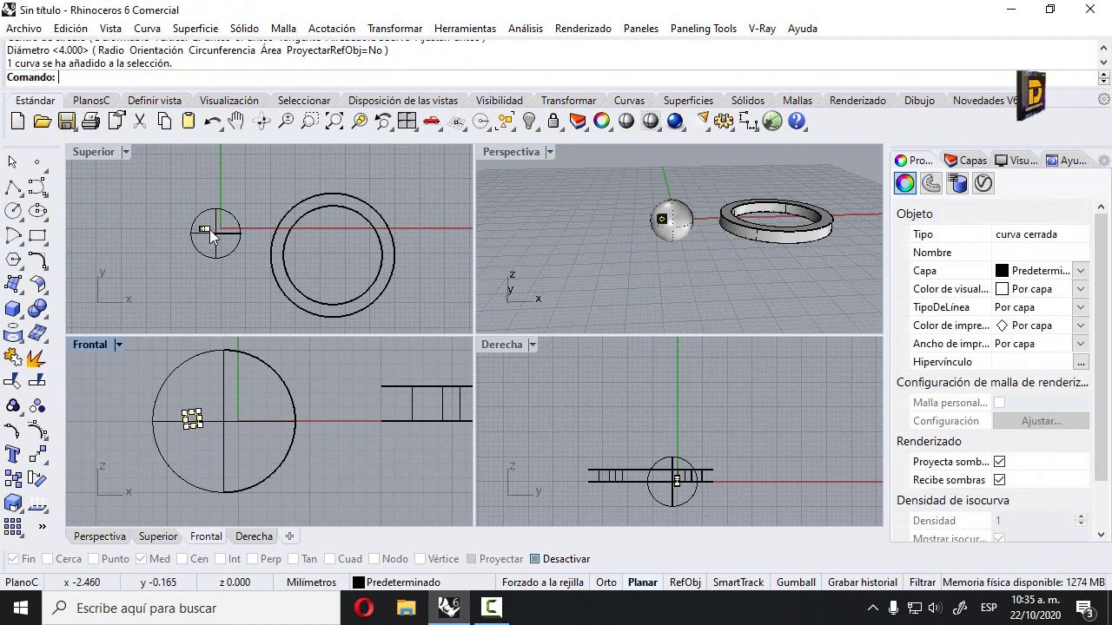
{"action": "scroll", "coordinate": [213, 224], "scroll_direction": "up", "scroll_amount": 8}
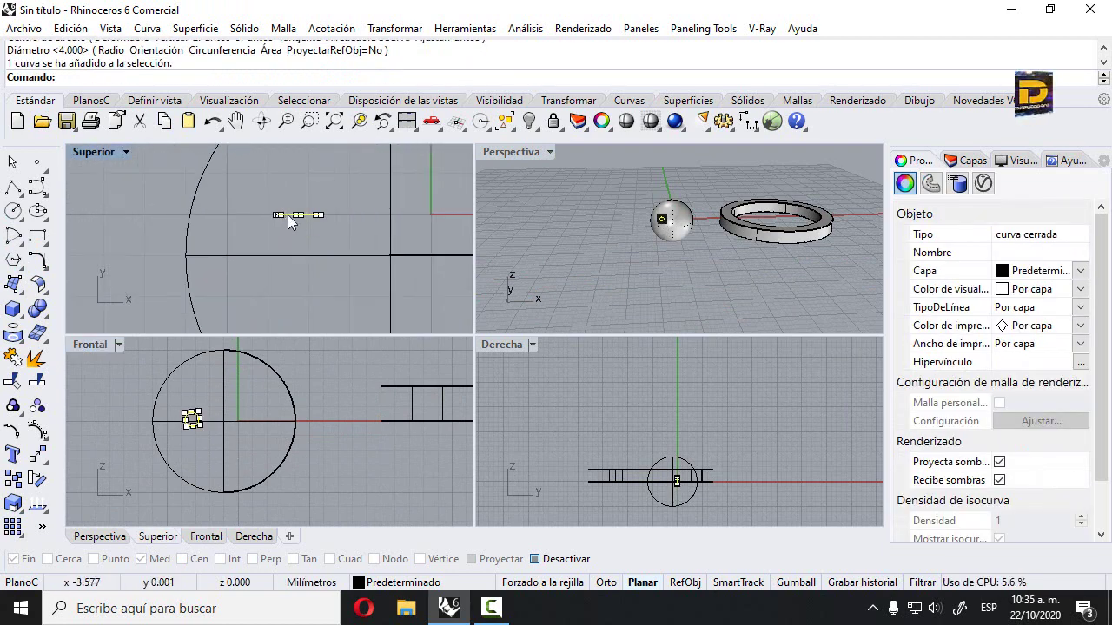
{"action": "scroll", "coordinate": [288, 215], "scroll_direction": "up", "scroll_amount": 2}
{"action": "left_click_drag", "start_coordinate": [288, 214], "coordinate": [231, 197]}
{"action": "scroll", "coordinate": [231, 197], "scroll_direction": "down", "scroll_amount": 3}
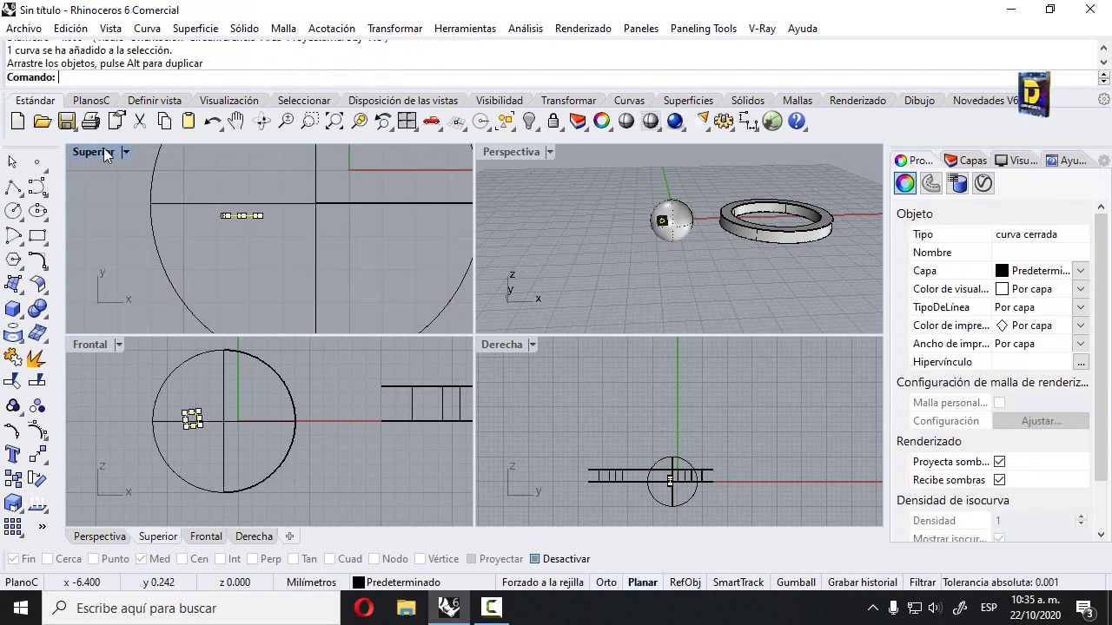
{"action": "double_click", "coordinate": [104, 154]}
{"action": "left_click_drag", "start_coordinate": [397, 293], "coordinate": [525, 442]}
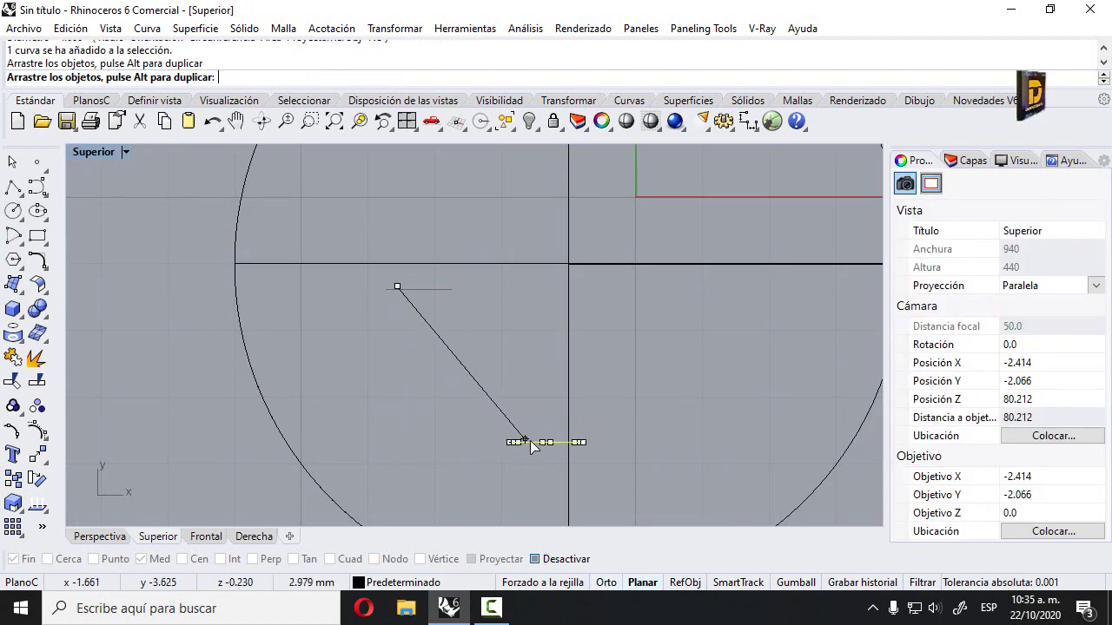
{"action": "scroll", "coordinate": [572, 353], "scroll_direction": "down", "scroll_amount": 5}
{"action": "scroll", "coordinate": [390, 316], "scroll_direction": "up", "scroll_amount": 5}
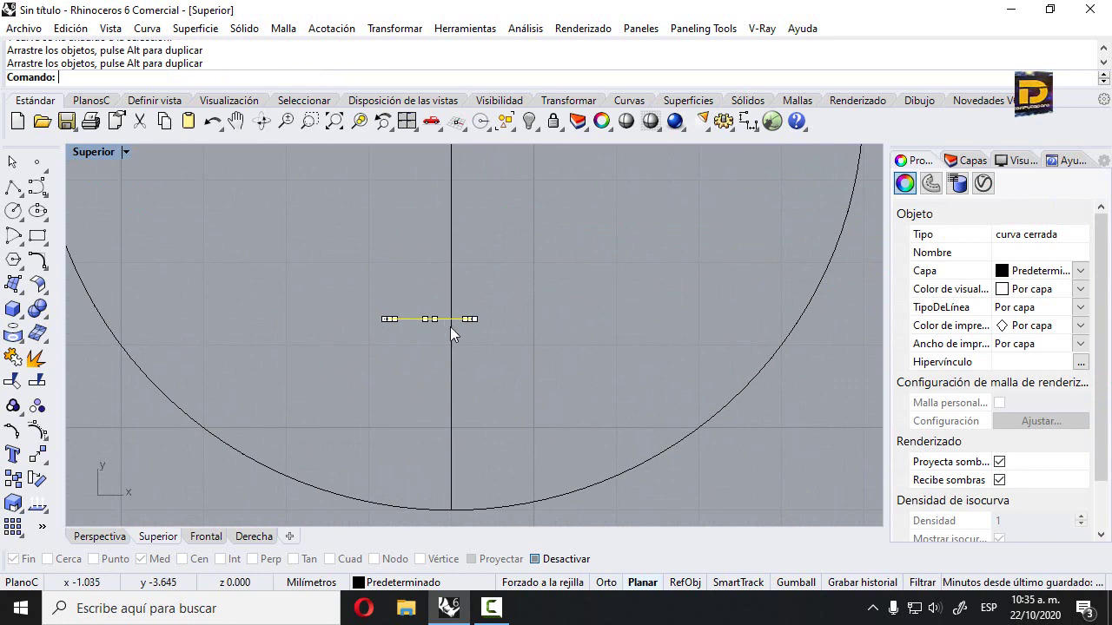
{"action": "left_click_drag", "start_coordinate": [452, 322], "coordinate": [454, 461]}
{"action": "right_click_drag", "start_coordinate": [455, 461], "coordinate": [449, 328]}
{"action": "left_click_drag", "start_coordinate": [448, 328], "coordinate": [469, 419]}
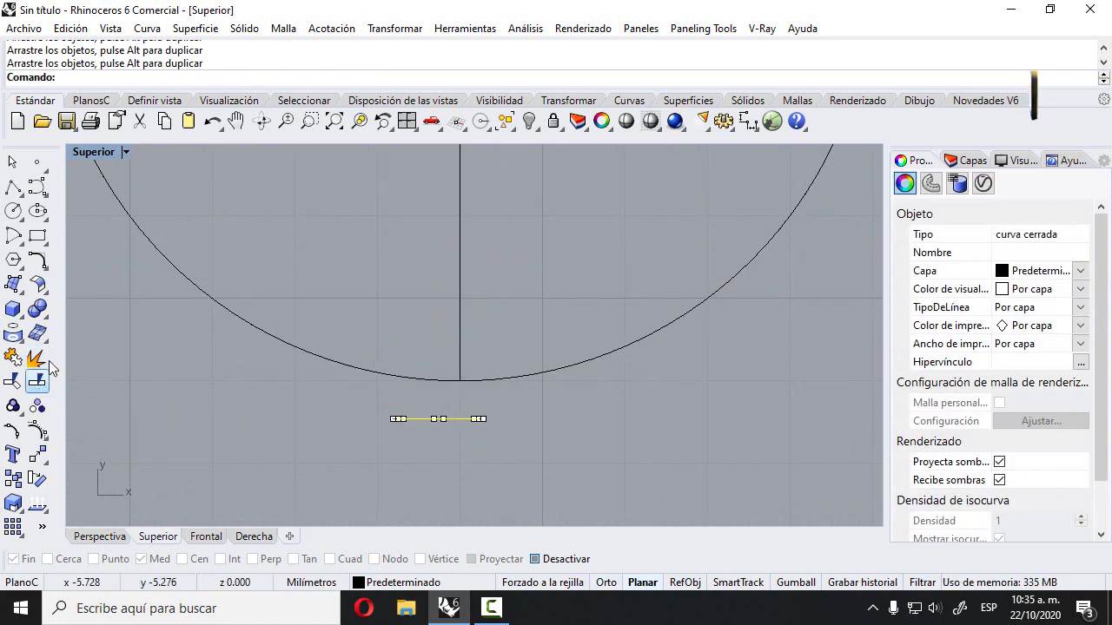
Create a polar array of 15 copies of the small circle around the sphere's centre in the Top view, filling 360°
{"action": "double_click", "coordinate": [93, 153]}
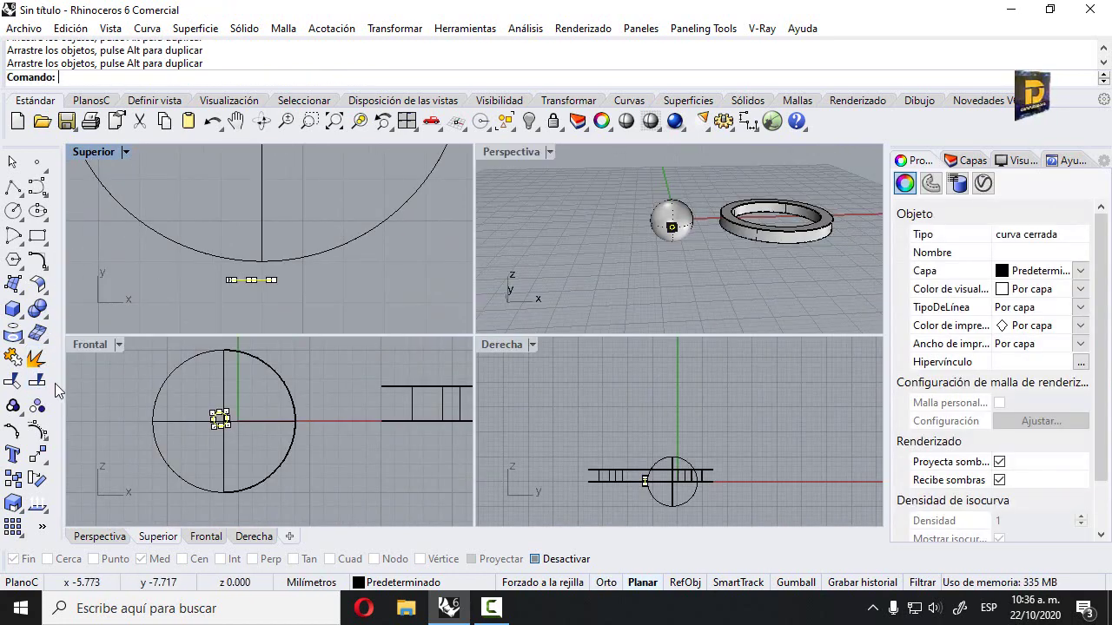
{"action": "left_click", "coordinate": [25, 512]}
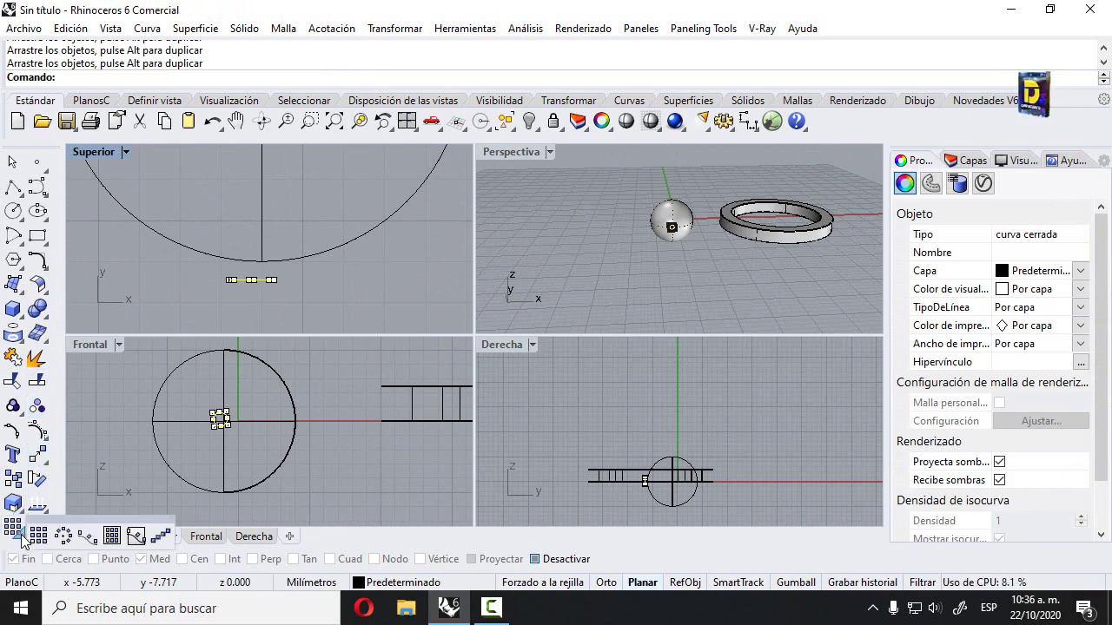
{"action": "left_click", "coordinate": [61, 533]}
{"action": "scroll", "coordinate": [286, 211], "scroll_direction": "down", "scroll_amount": 3}
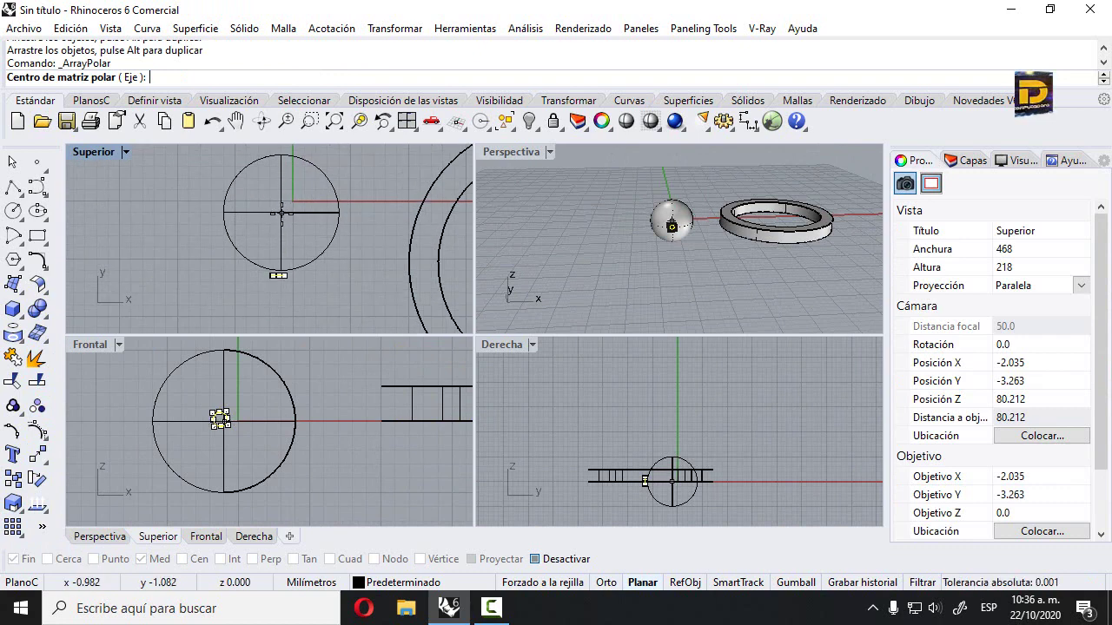
{"action": "left_click", "coordinate": [281, 211]}
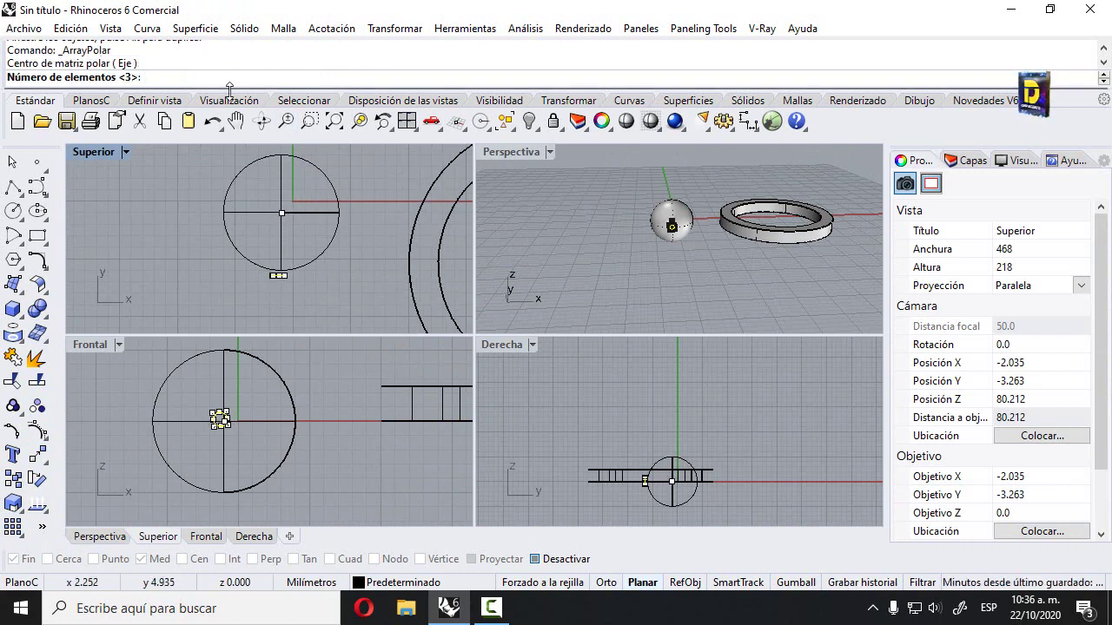
{"action": "type", "text": "15"}
{"action": "key", "text": "Return"}
{"action": "key", "text": "Return"}
{"action": "key", "text": "Return"}
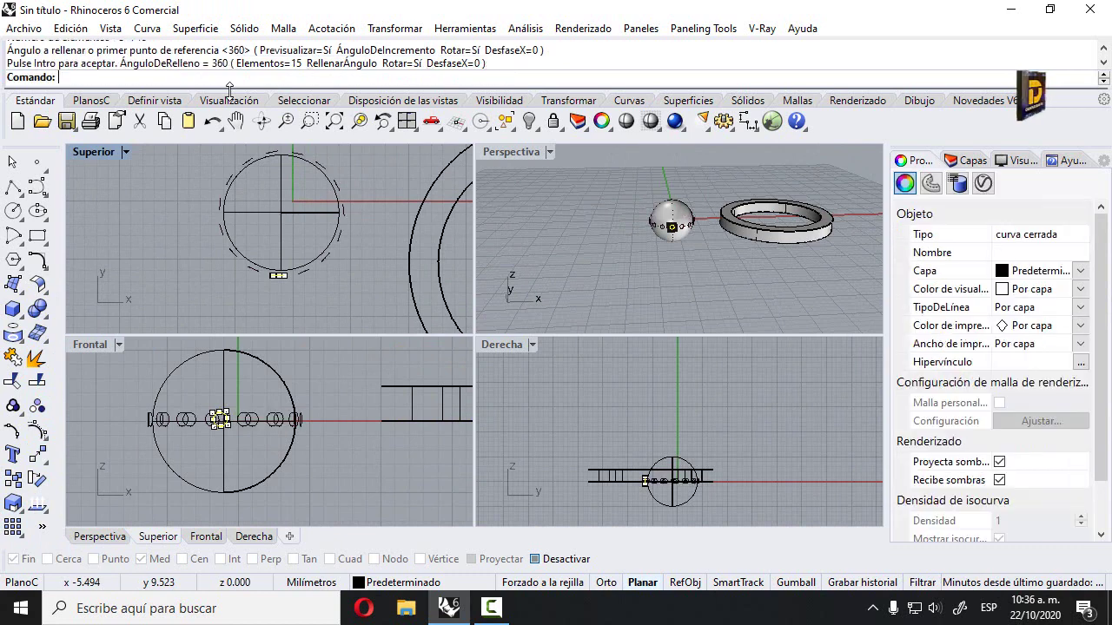
Copy the small circle from the sphere to just outside the front edge of the ring in the Top view
{"action": "scroll", "coordinate": [165, 291], "scroll_direction": "down", "scroll_amount": 5}
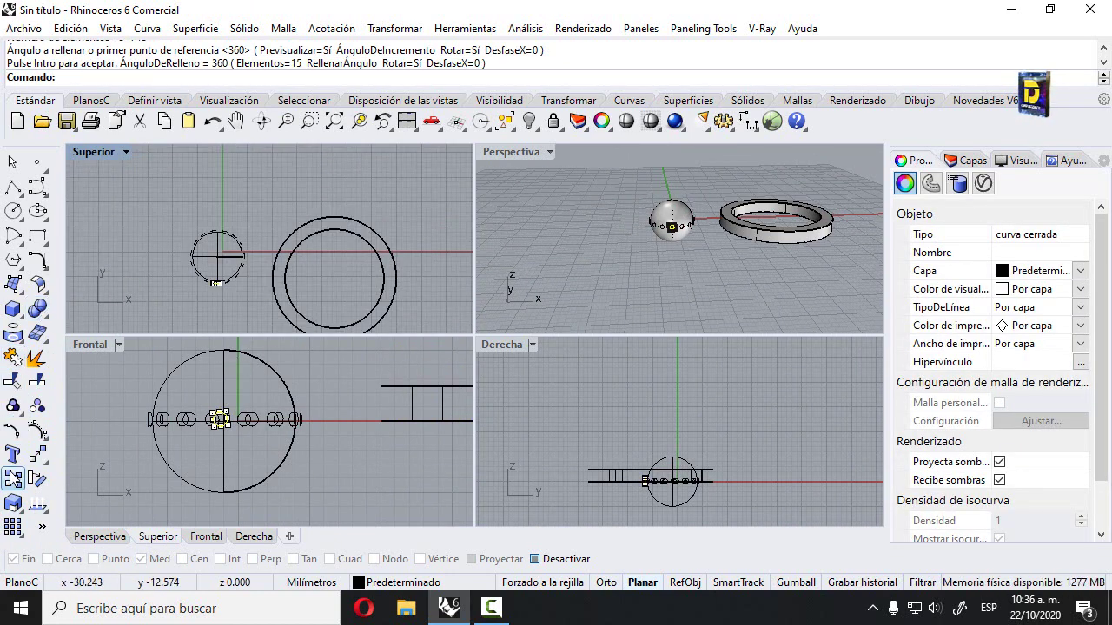
{"action": "left_click", "coordinate": [13, 478]}
{"action": "scroll", "coordinate": [217, 282], "scroll_direction": "up", "scroll_amount": 3}
{"action": "left_click", "coordinate": [217, 283]}
{"action": "scroll", "coordinate": [224, 291], "scroll_direction": "down", "scroll_amount": 4}
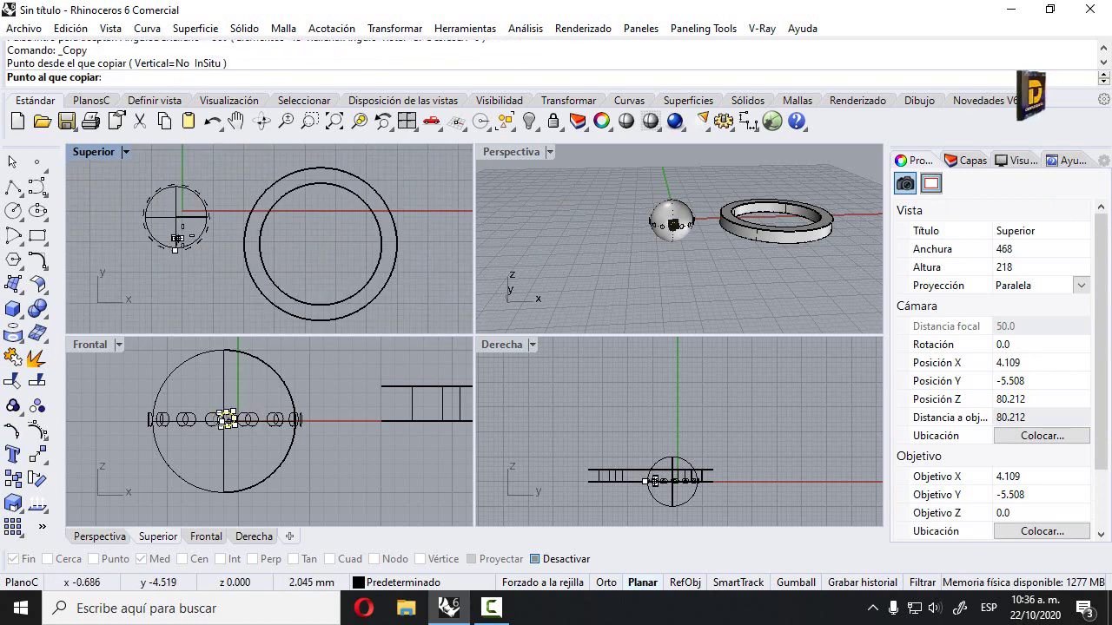
{"action": "scroll", "coordinate": [225, 293], "scroll_direction": "up", "scroll_amount": 3}
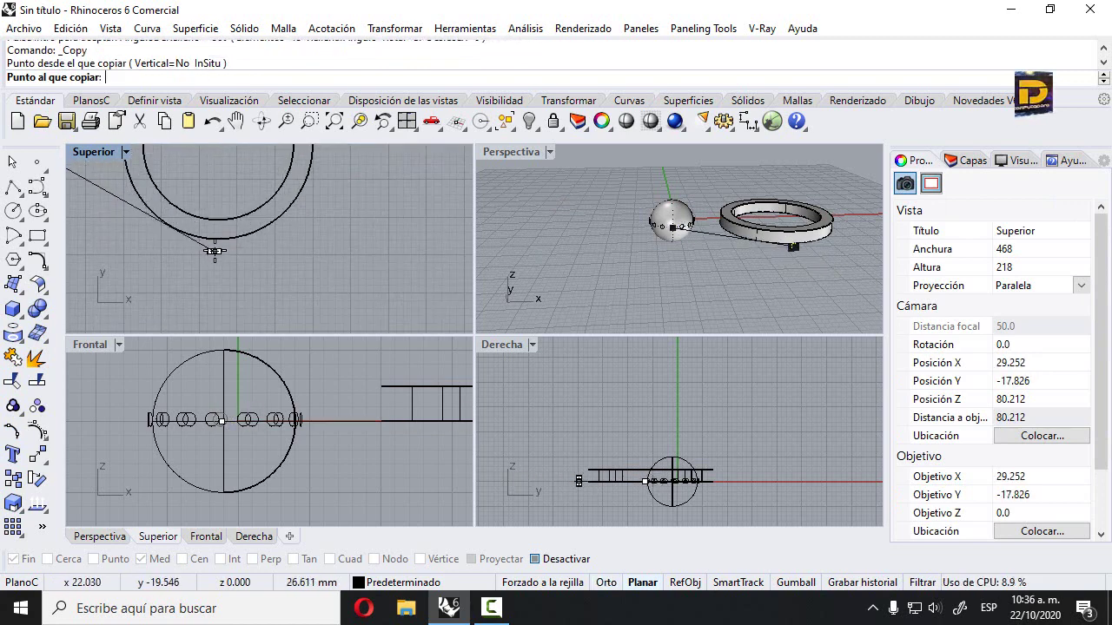
{"action": "left_click", "coordinate": [214, 248]}
{"action": "key", "text": "Return"}
{"action": "key", "text": "Escape"}
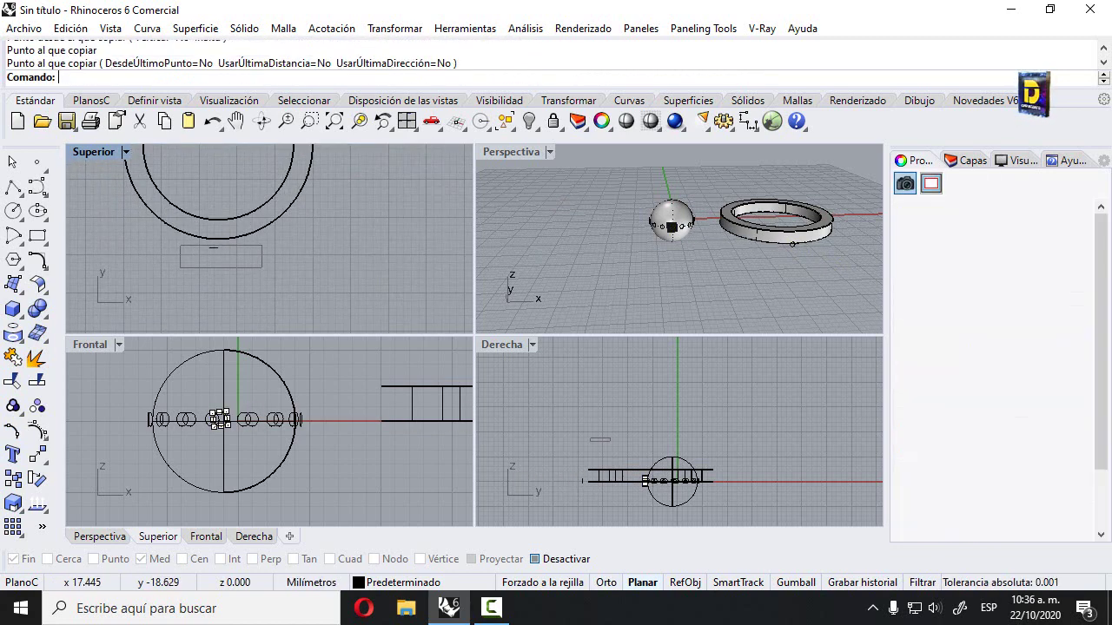
Move the copied circle up in the Front view to about mid-height of the ring's side wall
{"action": "left_click", "coordinate": [213, 248]}
{"action": "scroll", "coordinate": [366, 391], "scroll_direction": "down", "scroll_amount": 5}
{"action": "scroll", "coordinate": [355, 439], "scroll_direction": "up", "scroll_amount": 6}
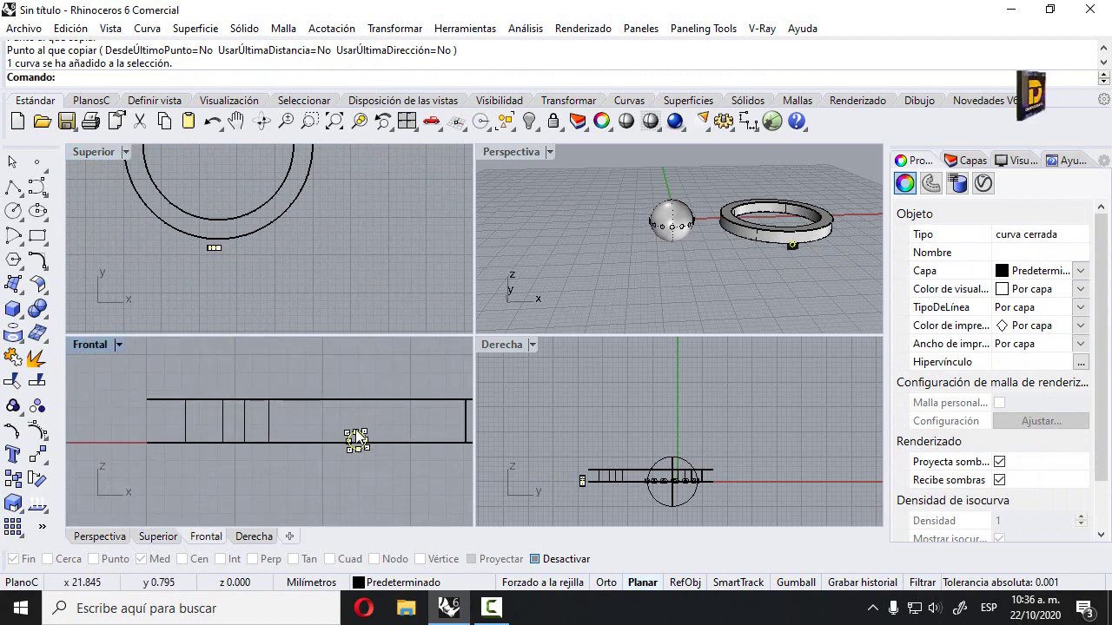
{"action": "left_click_drag", "start_coordinate": [375, 451], "coordinate": [376, 412]}
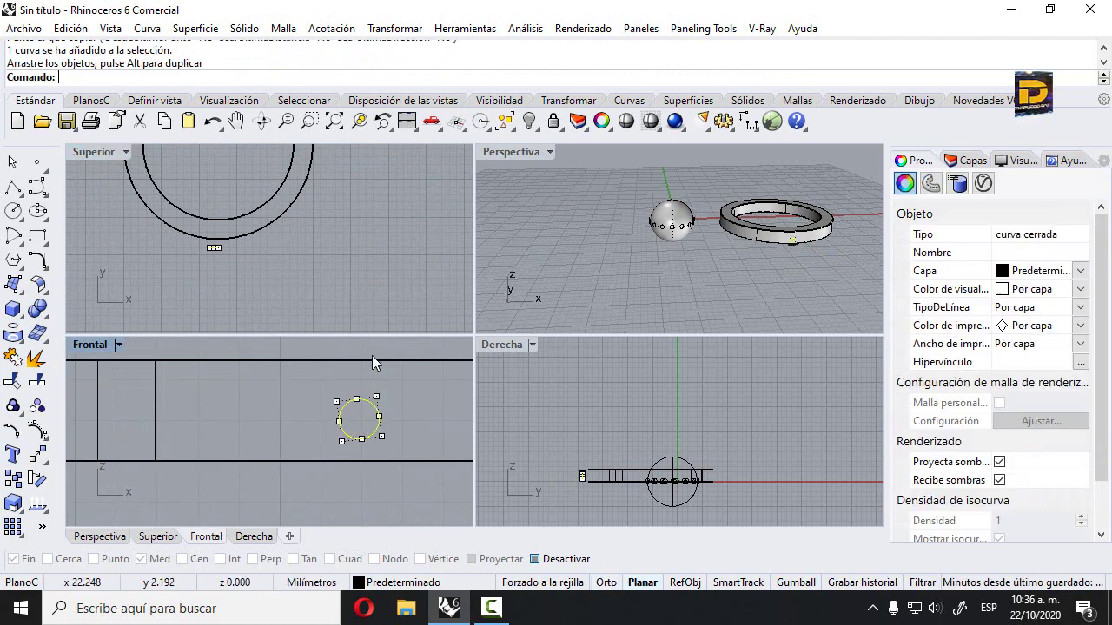
Polar-array the copied circle around the ring's centre with 15 elements over 360°, snapping only to centres (Cen)
{"action": "scroll", "coordinate": [366, 232], "scroll_direction": "down", "scroll_amount": 4}
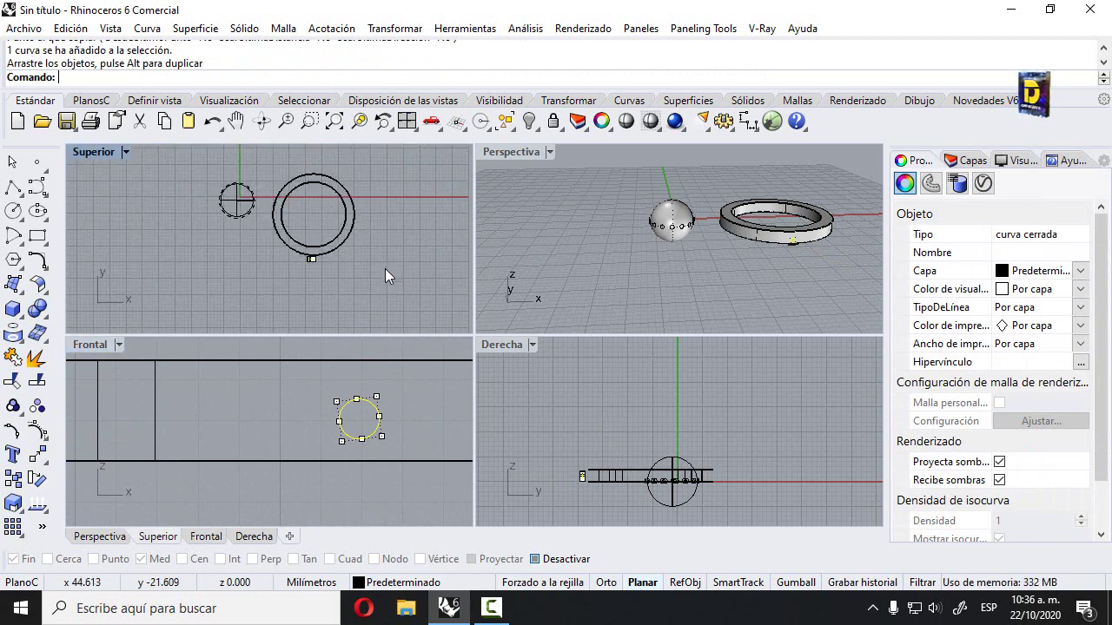
{"action": "left_click", "coordinate": [41, 458]}
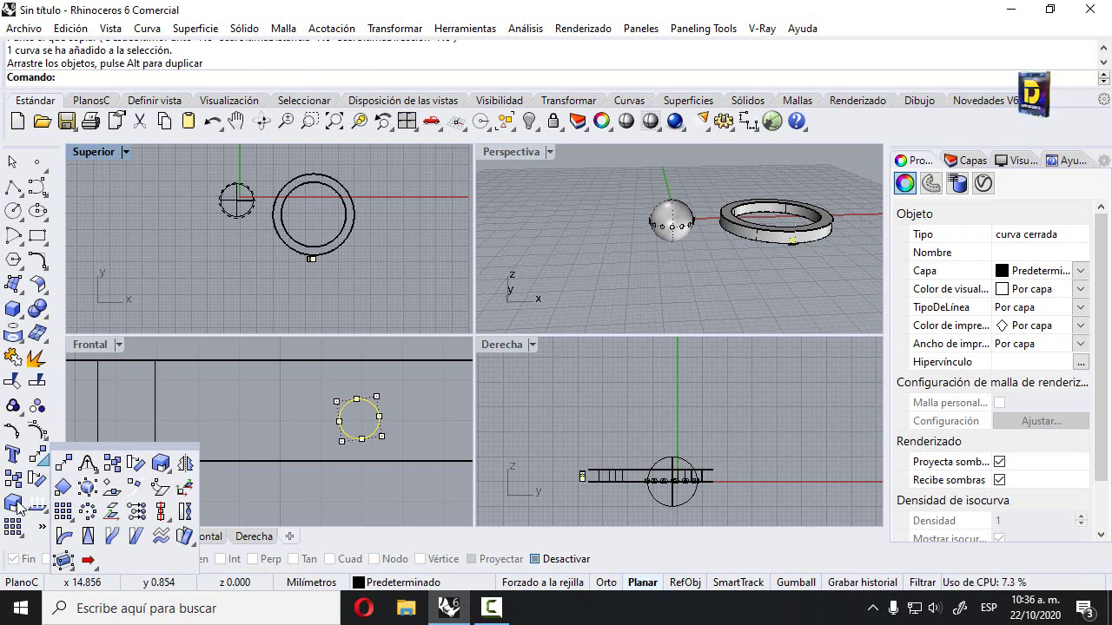
{"action": "left_click", "coordinate": [87, 512]}
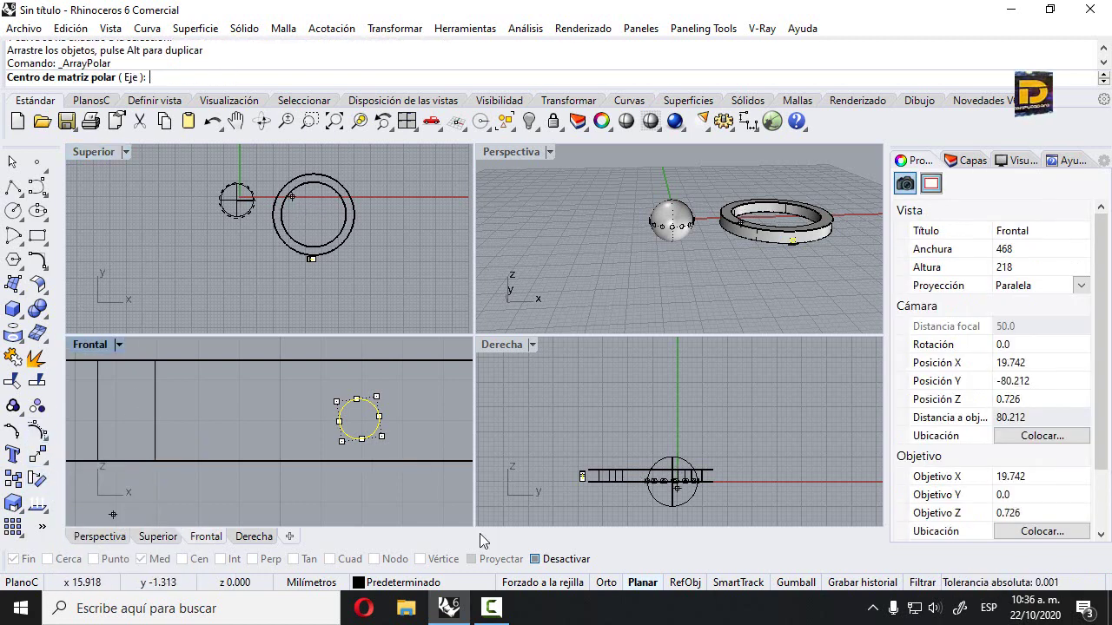
{"action": "left_click", "coordinate": [560, 559]}
{"action": "right_click", "coordinate": [183, 559]}
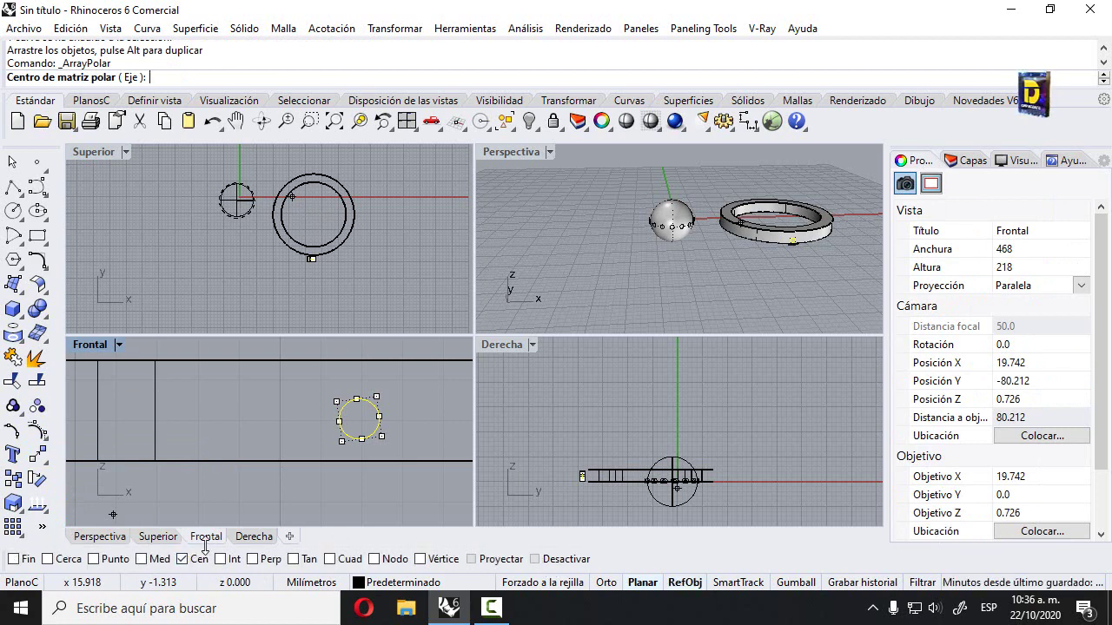
{"action": "left_click", "coordinate": [352, 233]}
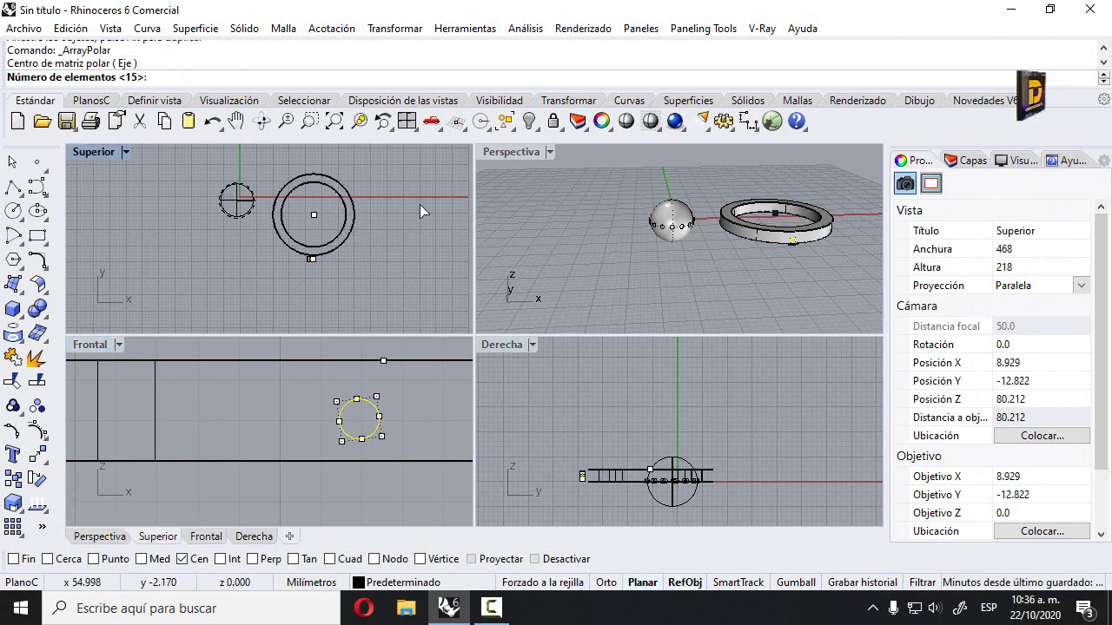
{"action": "key", "text": "Return"}
{"action": "key", "text": "Return"}
{"action": "key", "text": "Return"}
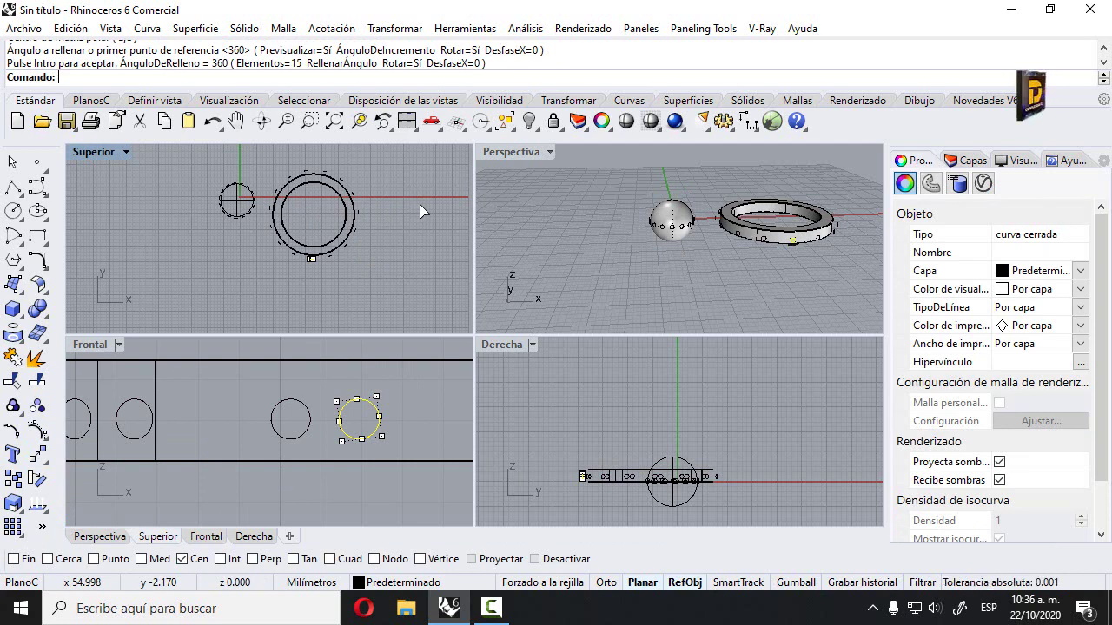
{"action": "scroll", "coordinate": [786, 243], "scroll_direction": "up", "scroll_amount": 1}
{"action": "left_click", "coordinate": [786, 243]}
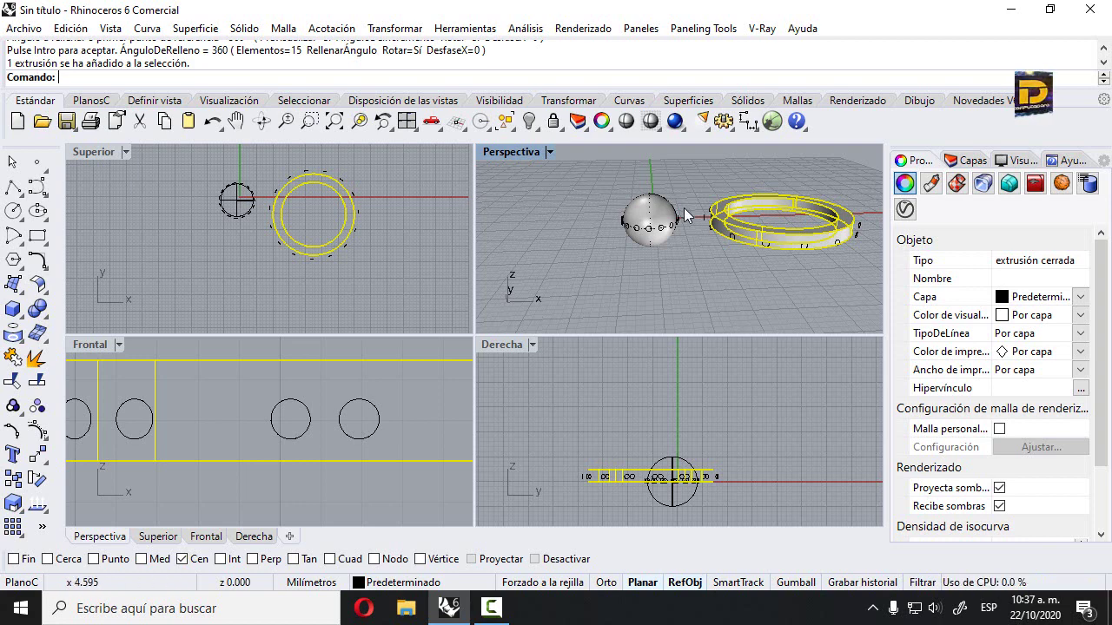
{"action": "left_click_drag", "start_coordinate": [614, 176], "coordinate": [694, 240]}
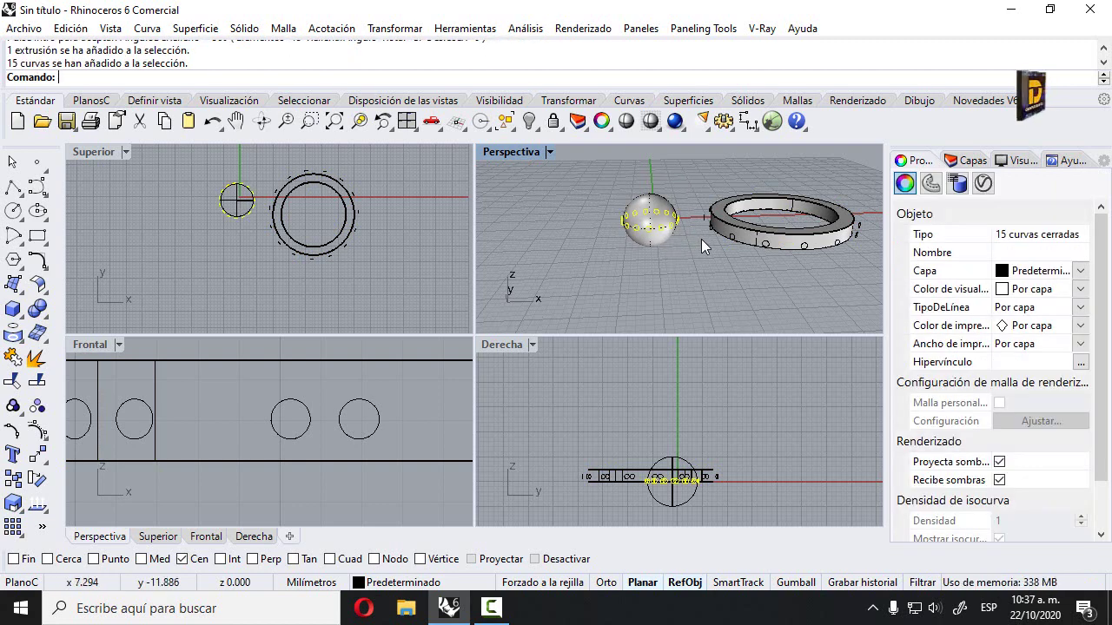
{"action": "scroll", "coordinate": [269, 376], "scroll_direction": "down", "scroll_amount": 5}
{"action": "left_click", "coordinate": [245, 388]}
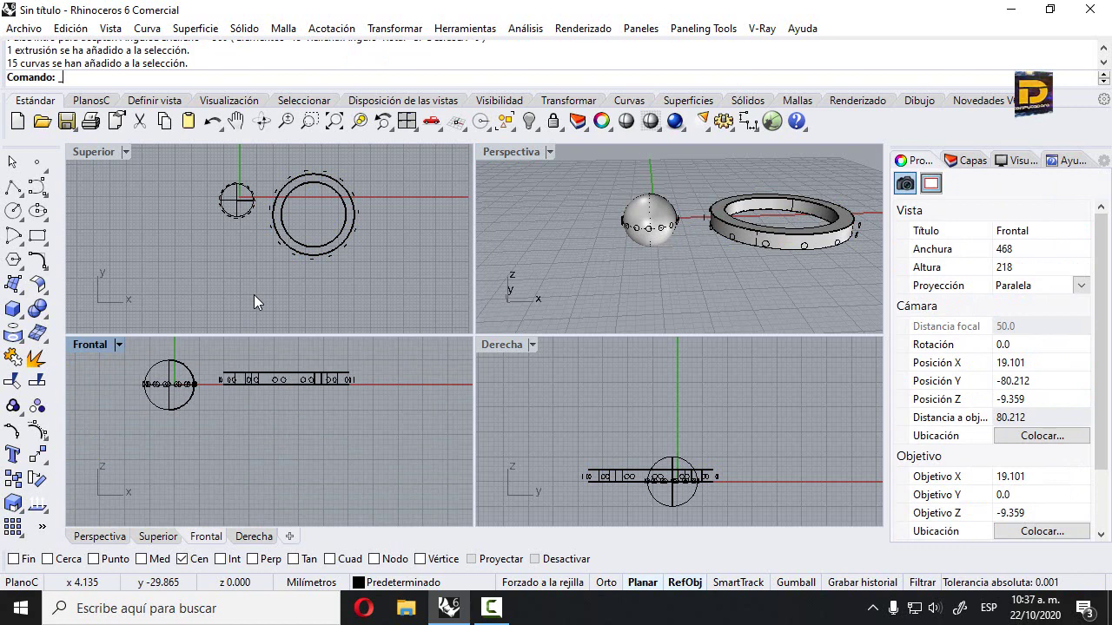
{"action": "type", "text": "ull"}
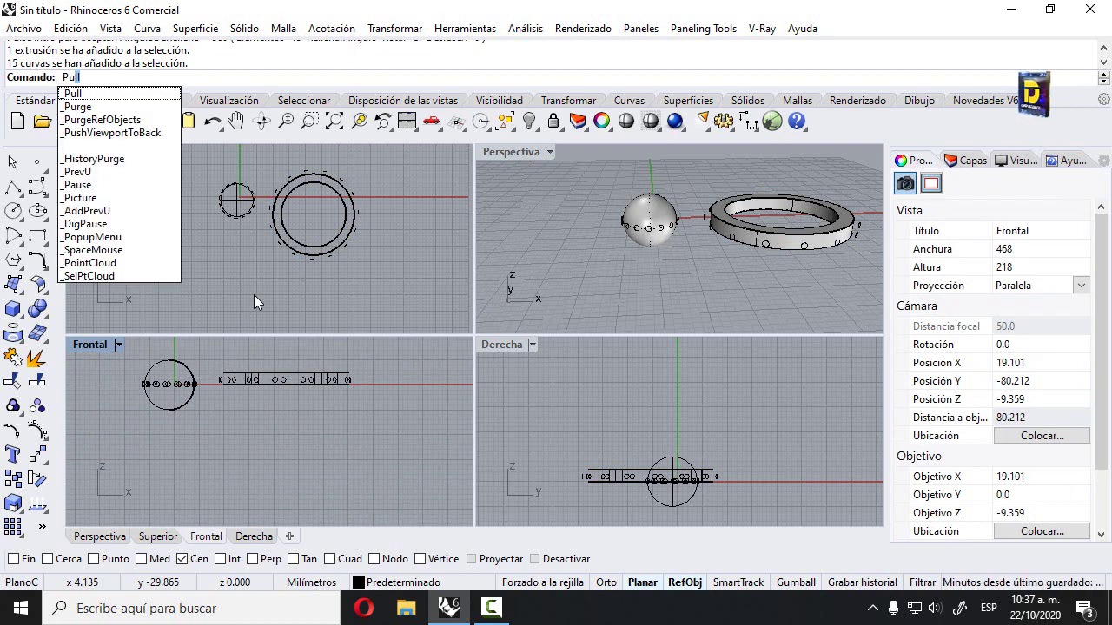
{"action": "left_click", "coordinate": [95, 93]}
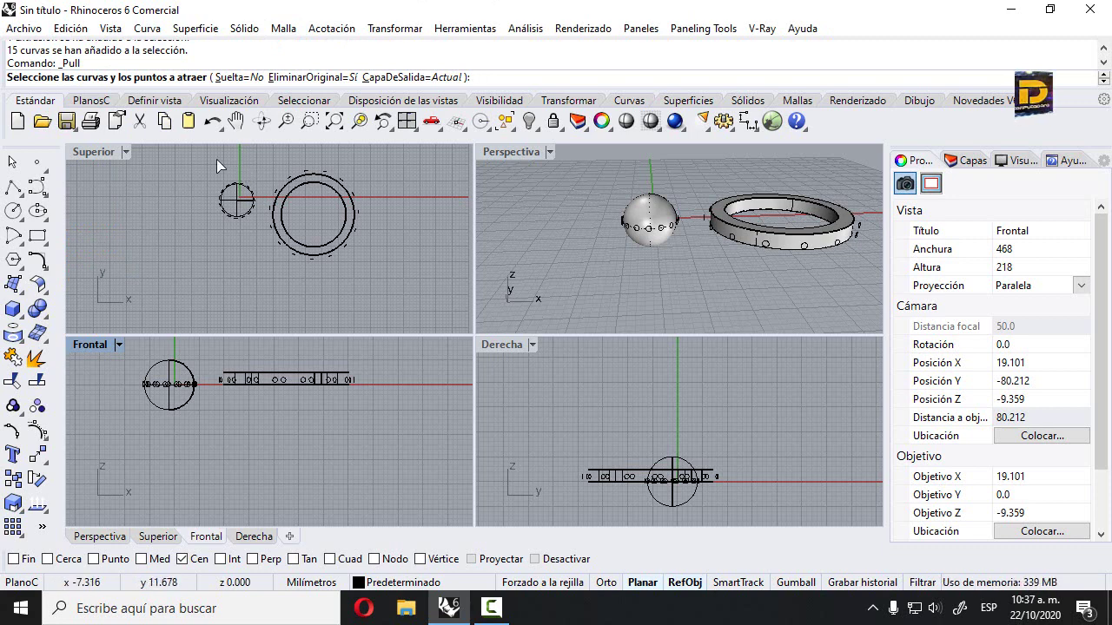
{"action": "key", "text": "Return"}
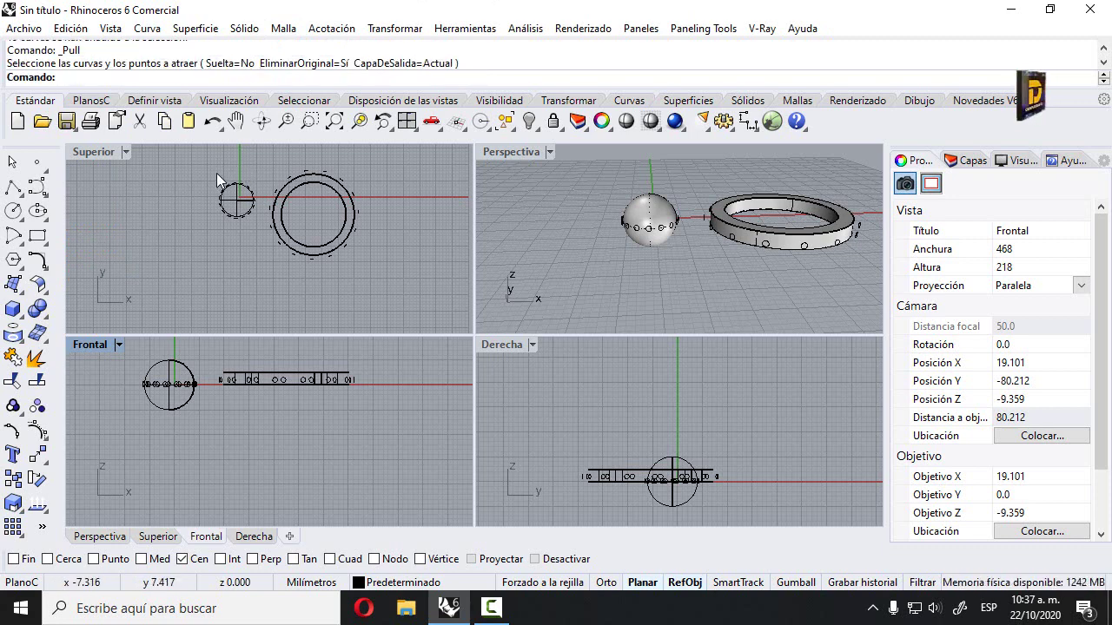
Project the circles around the sphere onto the sphere's surface from the Front view
{"action": "left_click", "coordinate": [13, 337]}
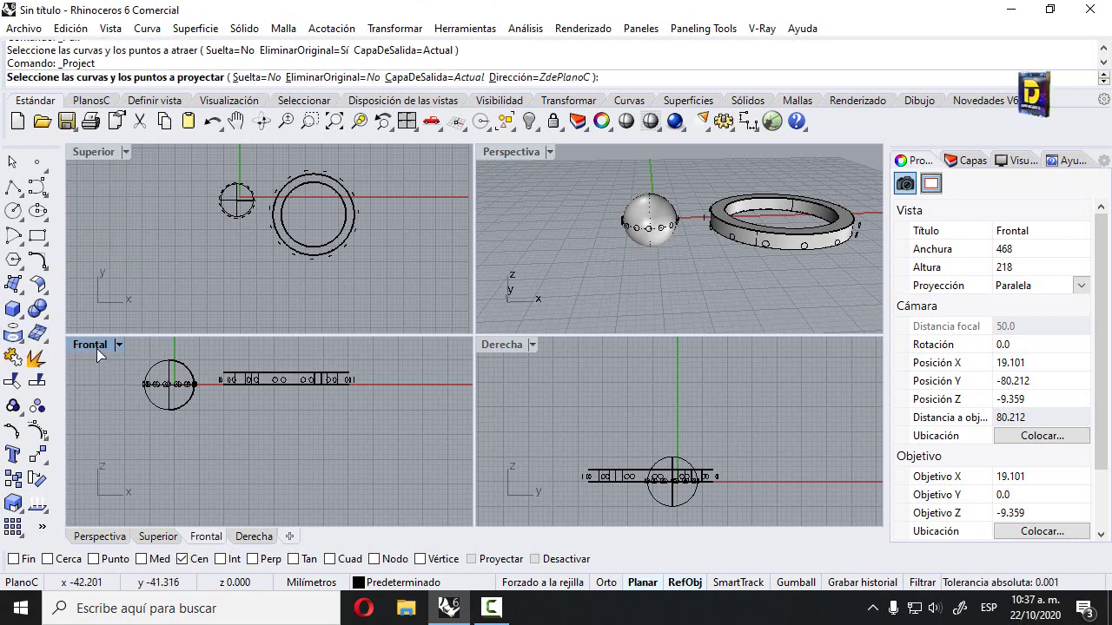
{"action": "double_click", "coordinate": [95, 345]}
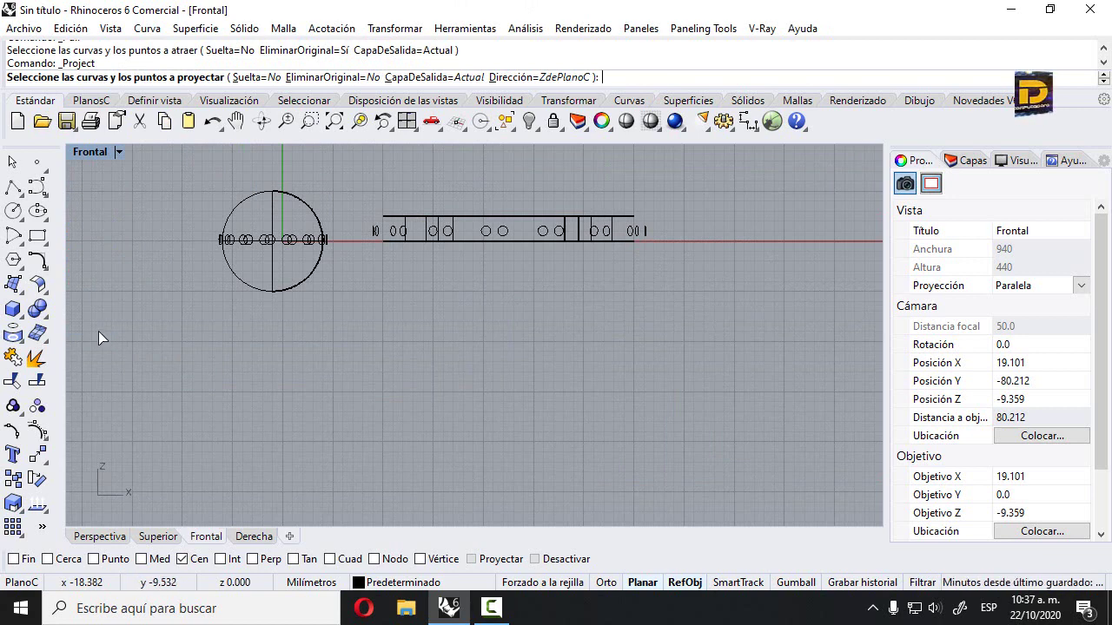
{"action": "left_click_drag", "start_coordinate": [195, 215], "coordinate": [383, 269]}
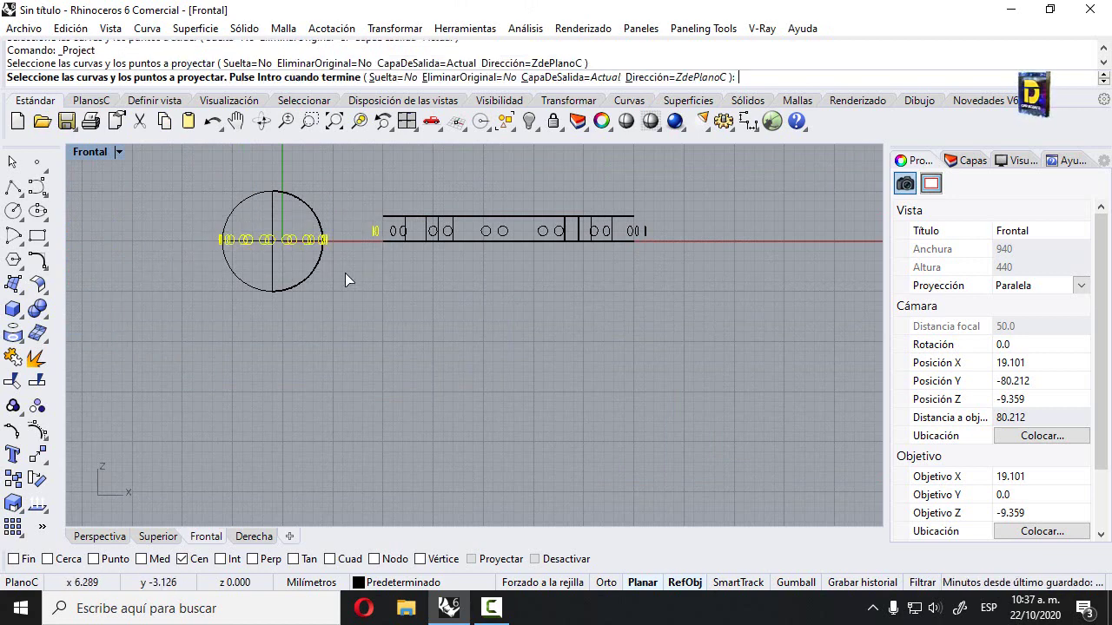
{"action": "left_click_drag", "start_coordinate": [196, 217], "coordinate": [400, 261]}
{"action": "key", "text": "Return"}
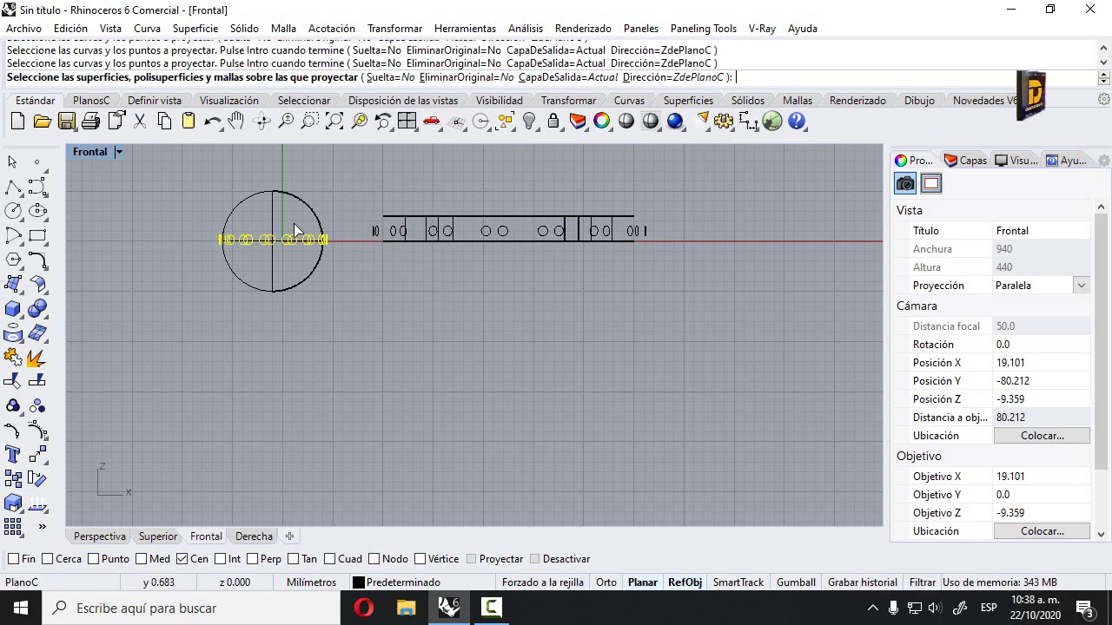
{"action": "left_click", "coordinate": [268, 207]}
{"action": "key", "text": "Return"}
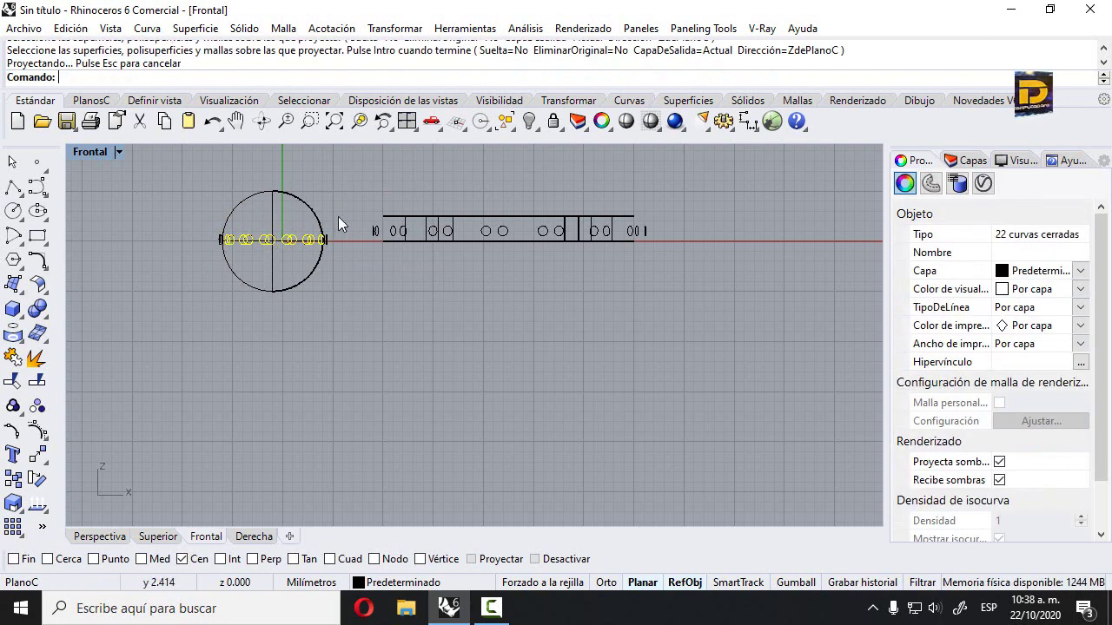
Examine in the Perspective view how the projected circles lie on the sphere compared with the original circles
{"action": "double_click", "coordinate": [95, 153]}
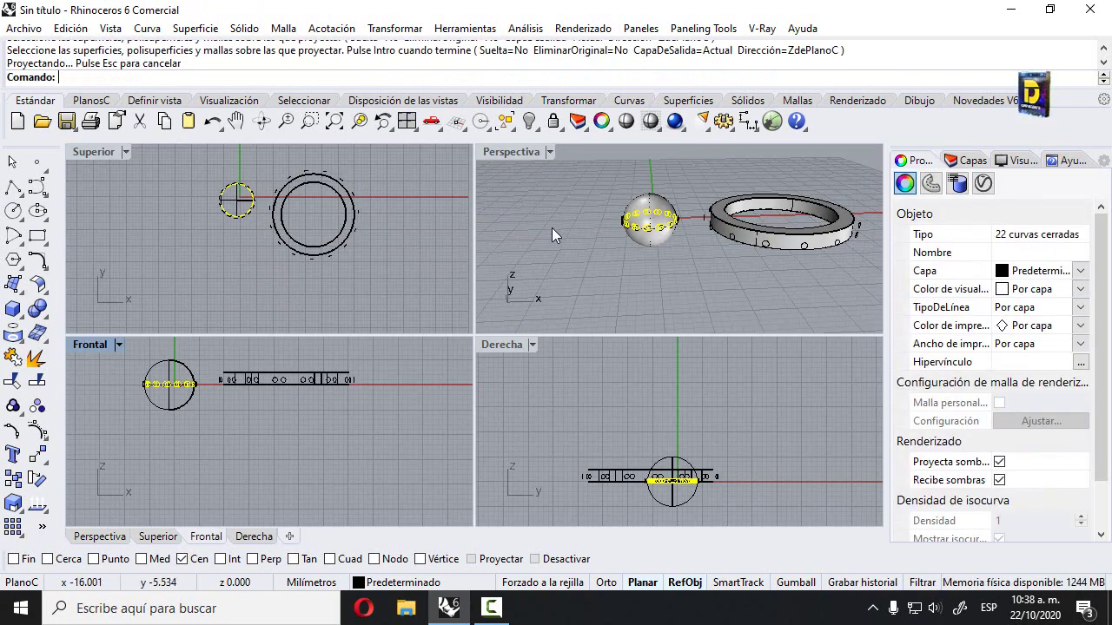
{"action": "double_click", "coordinate": [524, 154]}
{"action": "scroll", "coordinate": [478, 285], "scroll_direction": "up", "scroll_amount": 8}
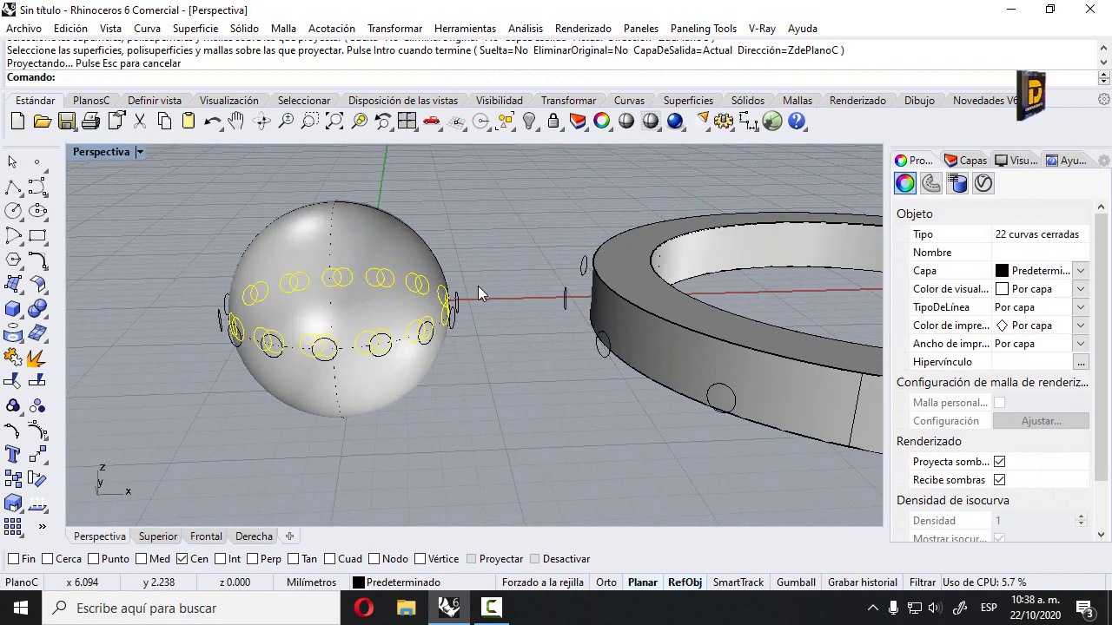
{"action": "key", "text": "Return"}
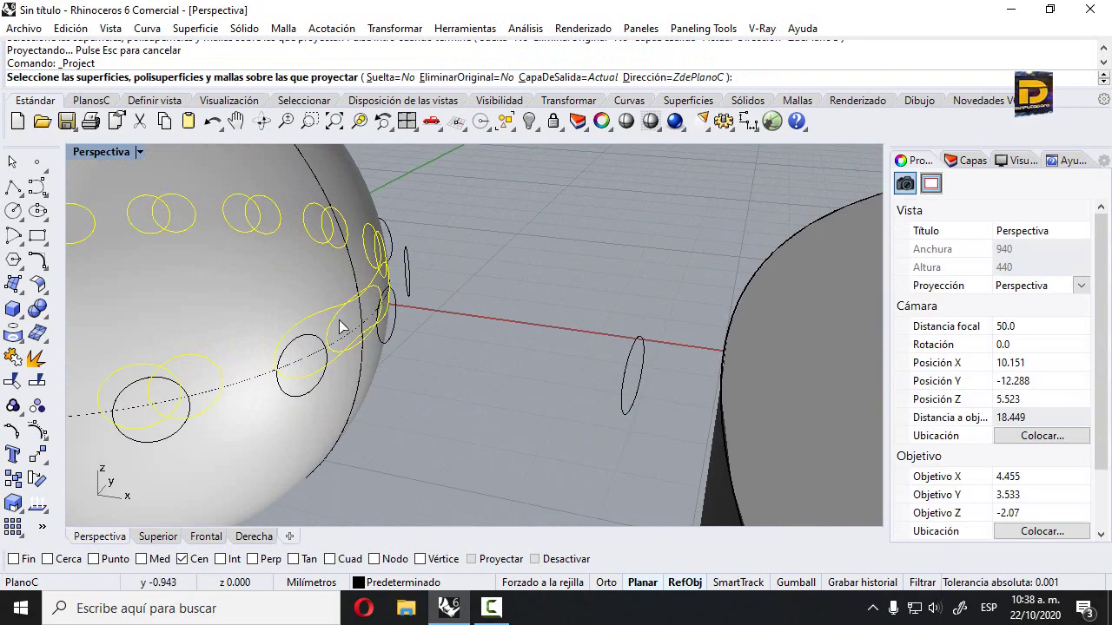
{"action": "scroll", "coordinate": [339, 322], "scroll_direction": "up", "scroll_amount": 2}
{"action": "left_click", "coordinate": [265, 332]}
{"action": "key", "text": "Return"}
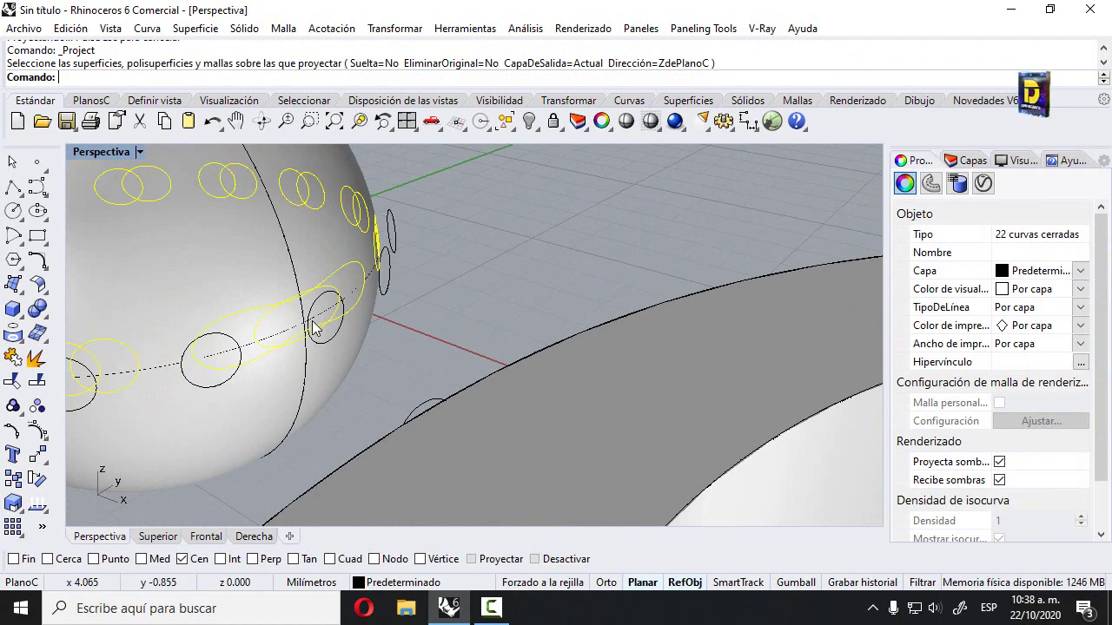
{"action": "scroll", "coordinate": [347, 321], "scroll_direction": "down", "scroll_amount": 3}
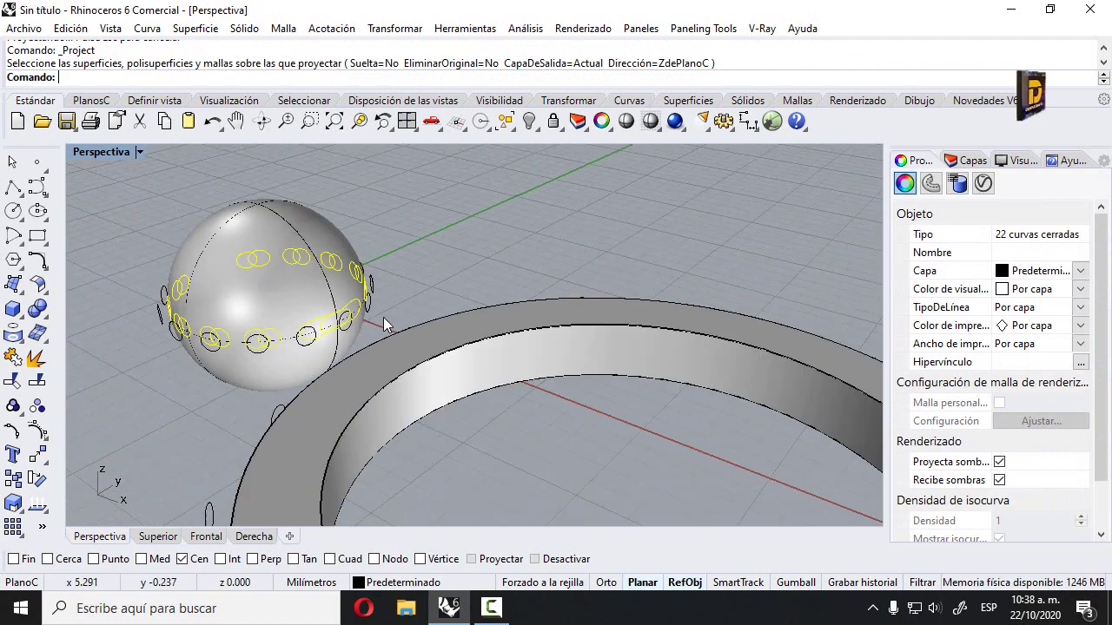
{"action": "right_click_drag", "start_coordinate": [385, 318], "coordinate": [489, 330]}
{"action": "key", "text": "Return"}
{"action": "scroll", "coordinate": [427, 253], "scroll_direction": "up", "scroll_amount": 3}
{"action": "scroll", "coordinate": [566, 252], "scroll_direction": "down", "scroll_amount": 4}
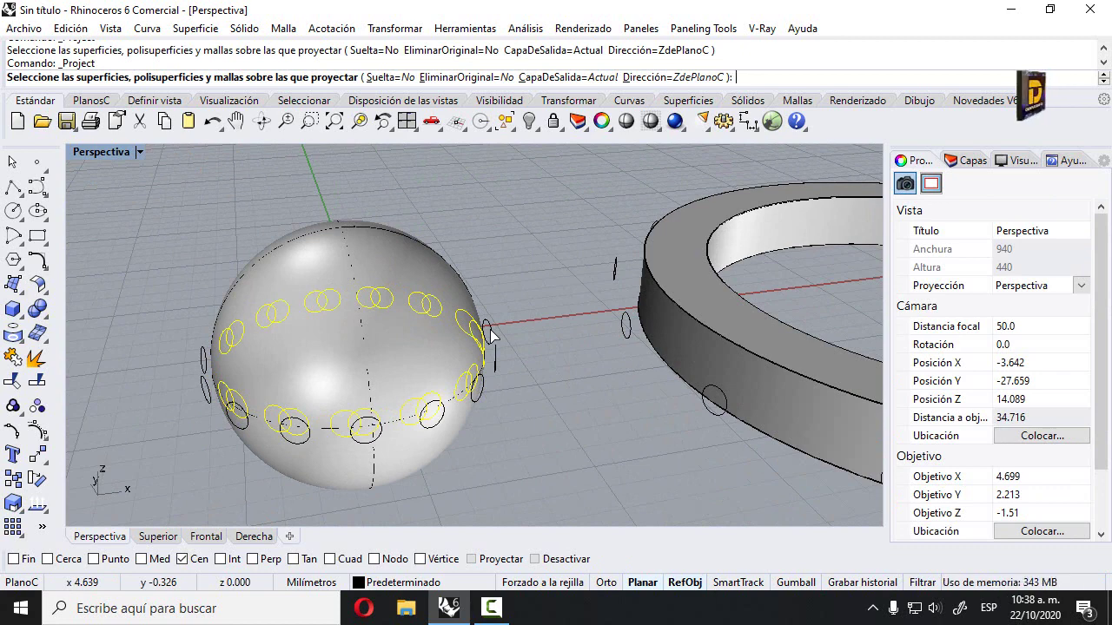
Undo the projection of the circles onto the sphere
{"action": "key", "text": "ctrl+z"}
{"action": "key", "text": "Escape"}
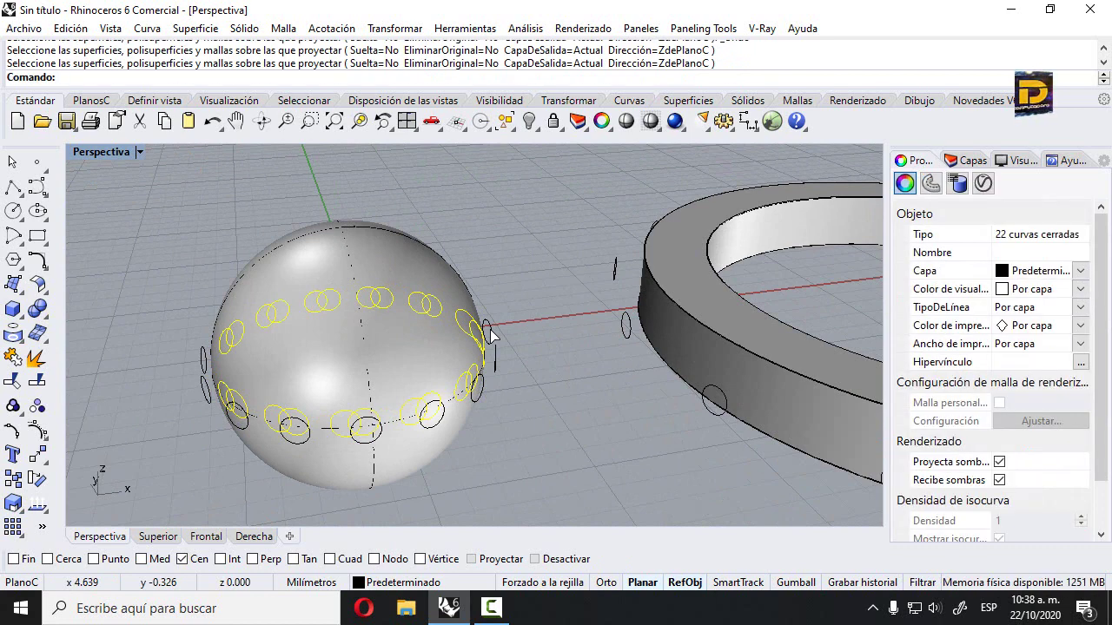
{"action": "key", "text": "ctrl+z"}
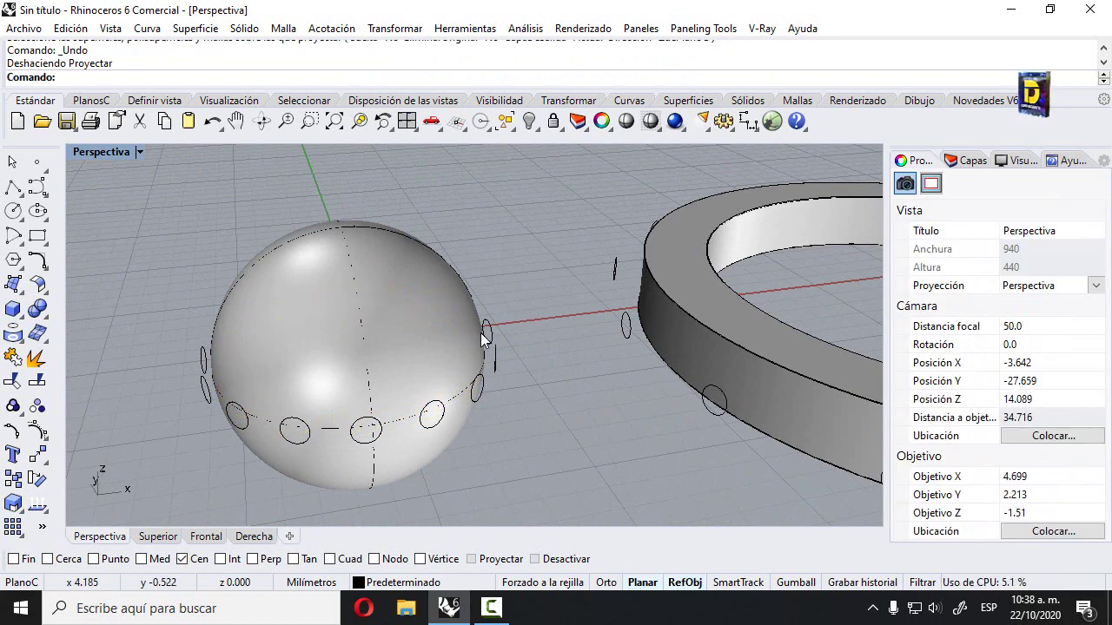
{"action": "right_click_drag", "start_coordinate": [442, 328], "coordinate": [355, 280]}
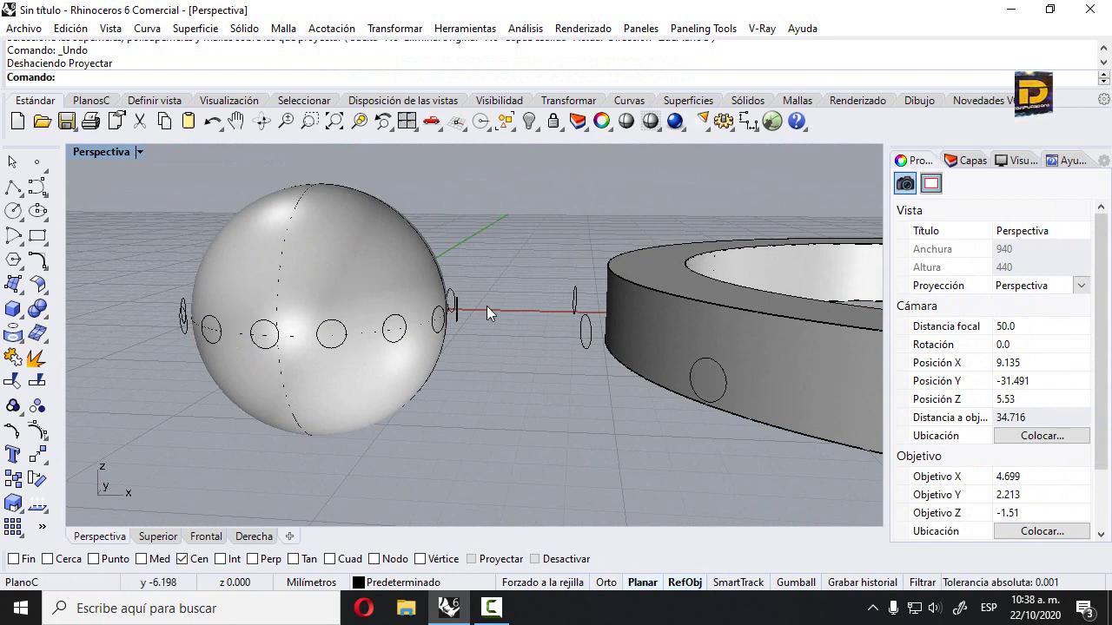
Pull the ring of circles around the sphere onto the sphere's surface
{"action": "left_click", "coordinate": [21, 340]}
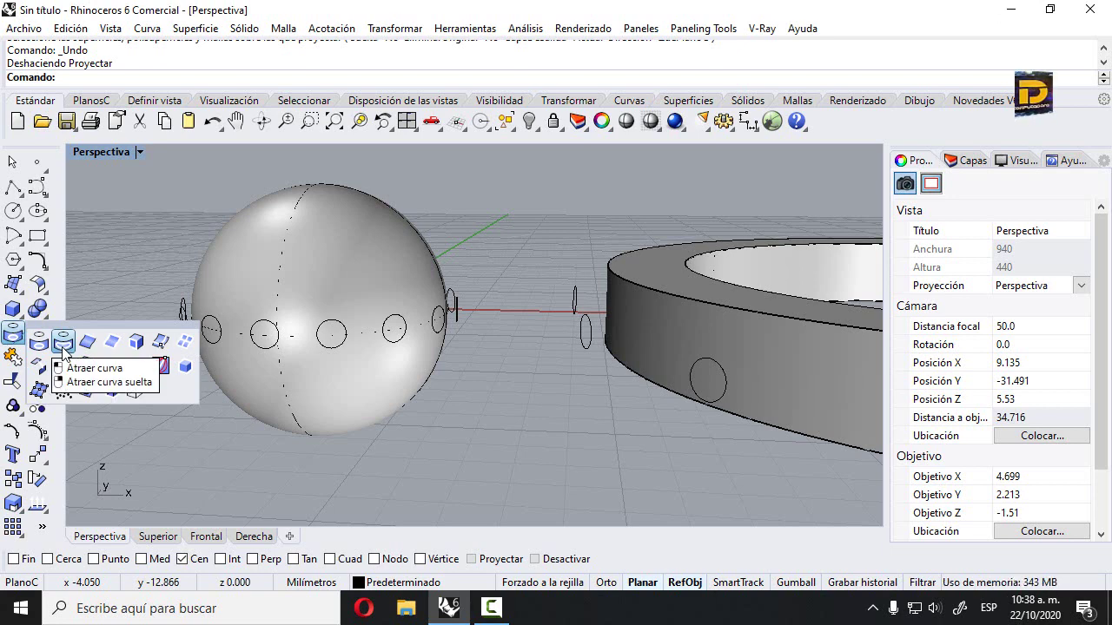
{"action": "left_click", "coordinate": [62, 347]}
{"action": "left_click_drag", "start_coordinate": [152, 261], "coordinate": [500, 361]}
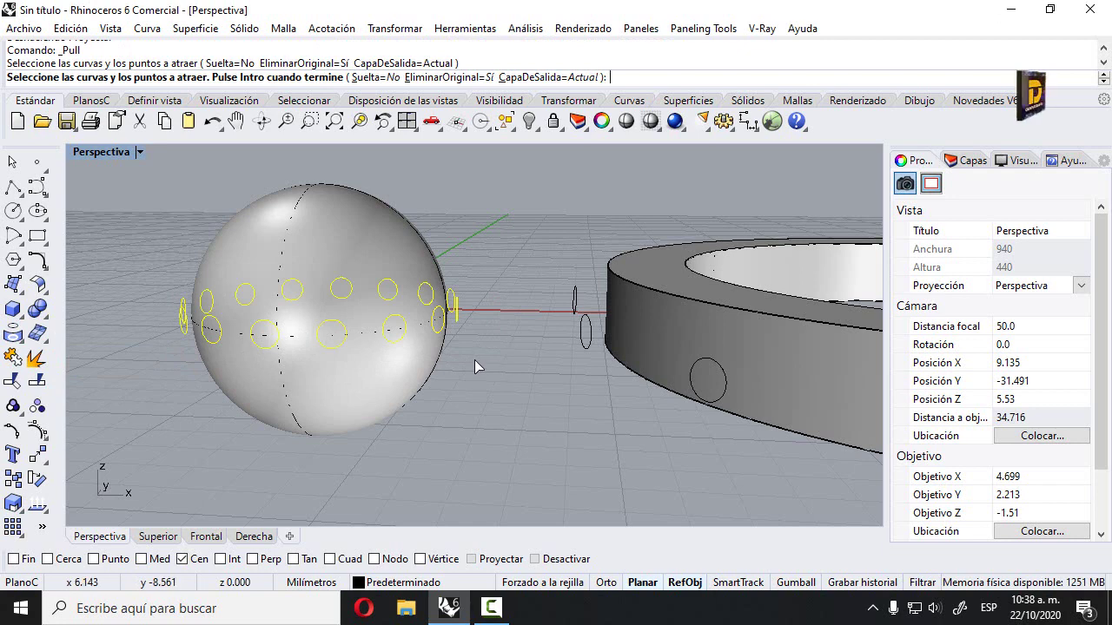
{"action": "left_click", "coordinate": [474, 360]}
{"action": "key", "text": "Return"}
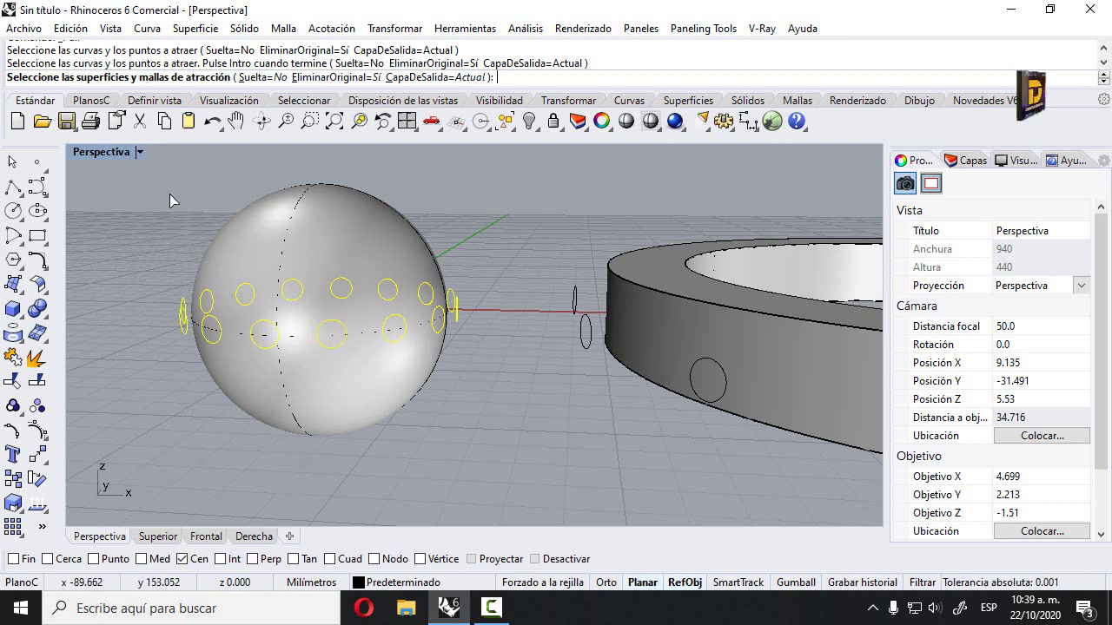
{"action": "left_click", "coordinate": [322, 219]}
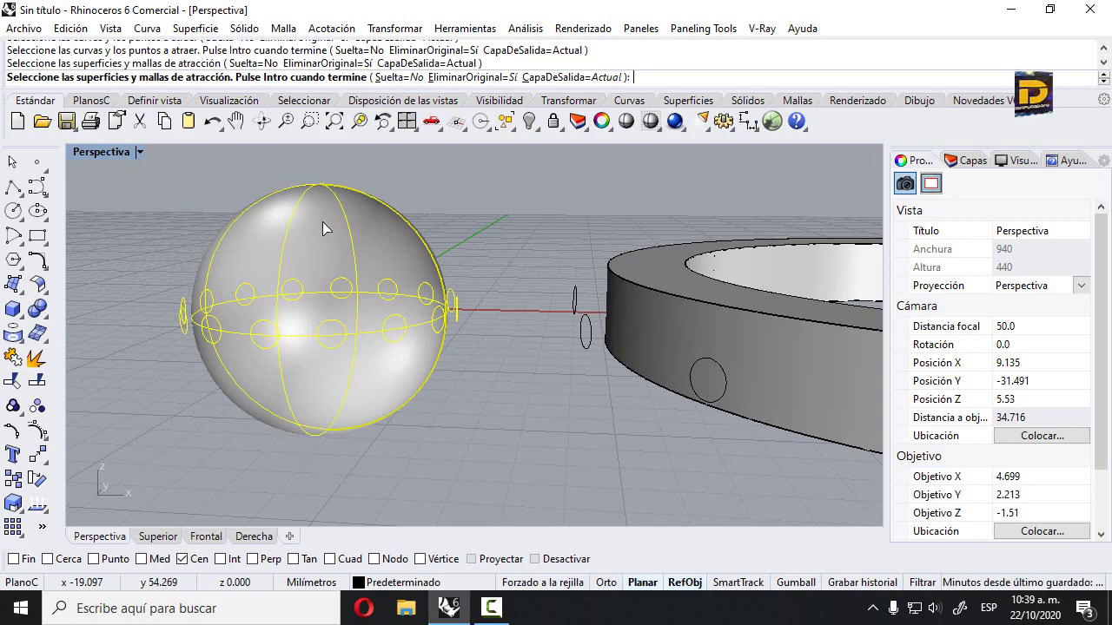
{"action": "key", "text": "Return"}
{"action": "right_click_drag", "start_coordinate": [266, 225], "coordinate": [278, 256]}
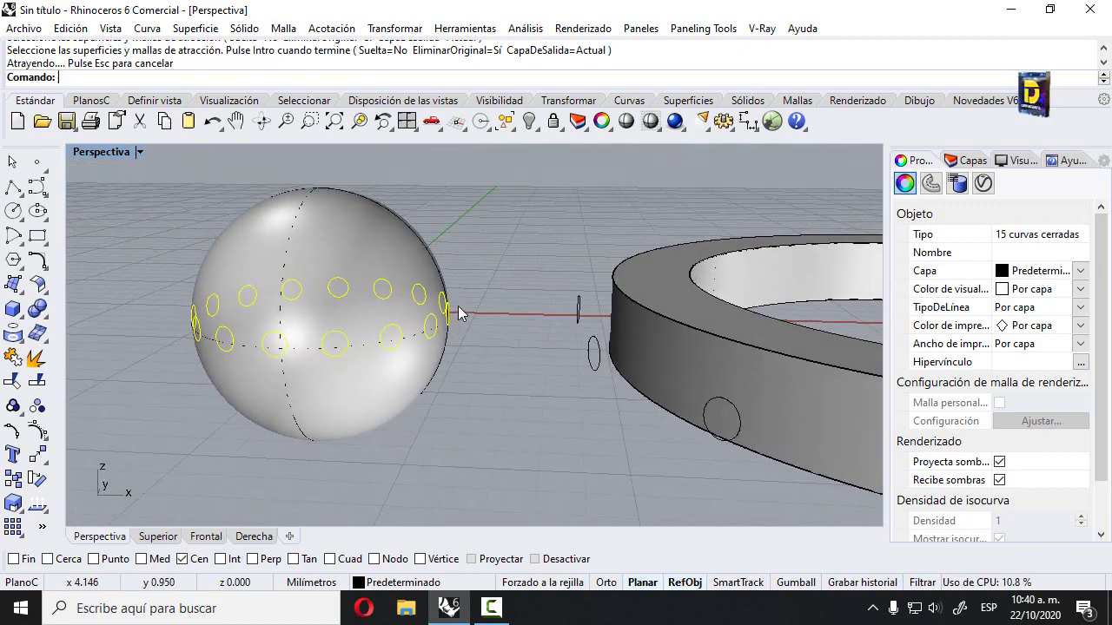
Repeat the Pull of the selected circles onto the sphere
{"action": "right_click_drag", "start_coordinate": [279, 328], "coordinate": [446, 303]}
{"action": "right_click", "coordinate": [446, 303]}
{"action": "left_click", "coordinate": [409, 236]}
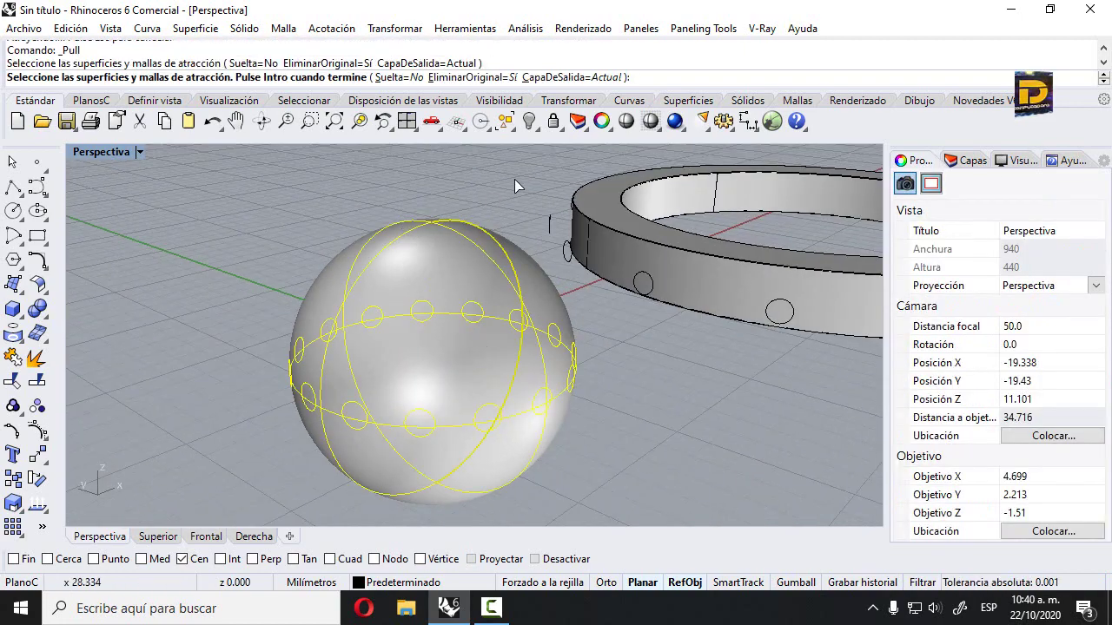
{"action": "key", "text": "Return"}
Hide the sphere to check the pulled circles on their own, and undo the hiding
{"action": "left_click", "coordinate": [419, 233]}
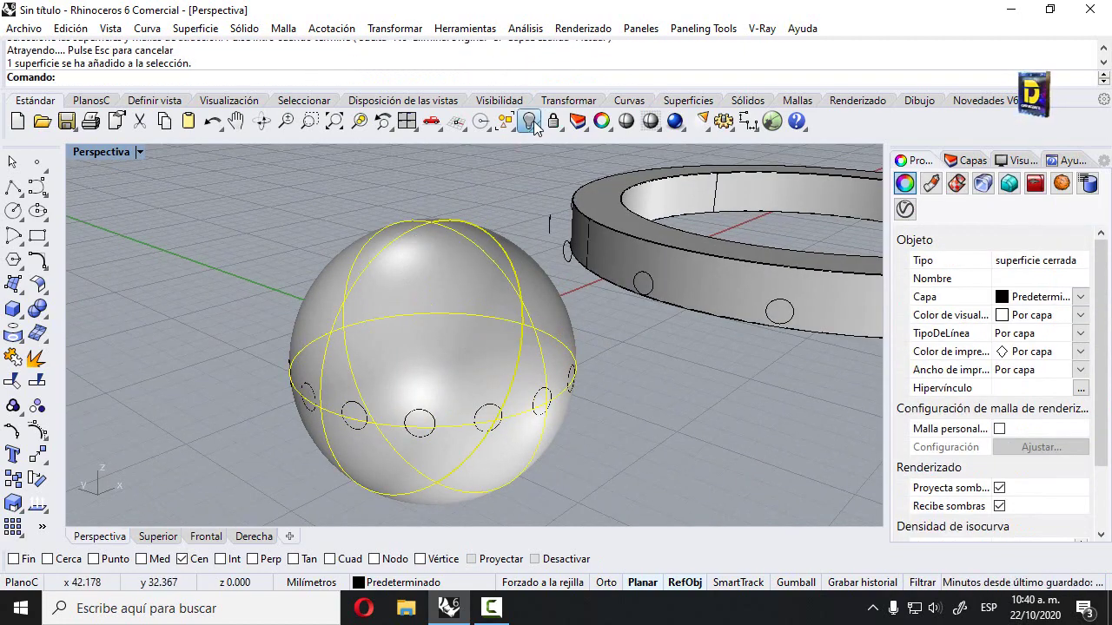
{"action": "left_click", "coordinate": [529, 122]}
{"action": "right_click_drag", "start_coordinate": [524, 286], "coordinate": [503, 342]}
{"action": "key", "text": "ctrl+z"}
{"action": "scroll", "coordinate": [527, 328], "scroll_direction": "down", "scroll_amount": 4}
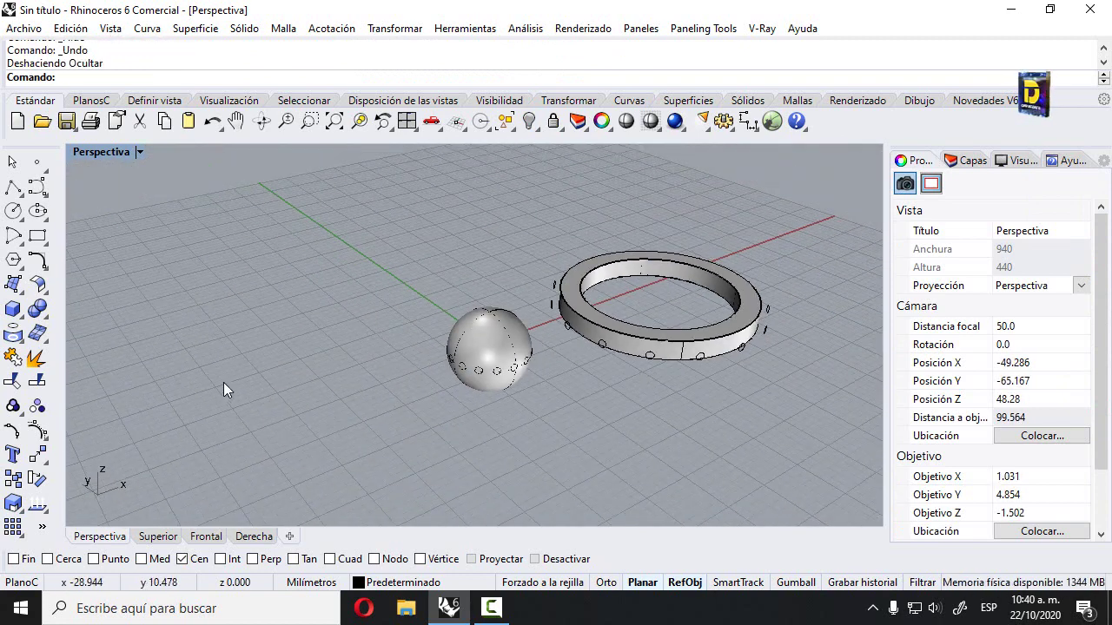
Pull (Atraer) the circles around the ring onto its outer side wall, with EliminarOriginal set to No
{"action": "type", "text": "ando: A"}
{"action": "type", "text": "tr"}
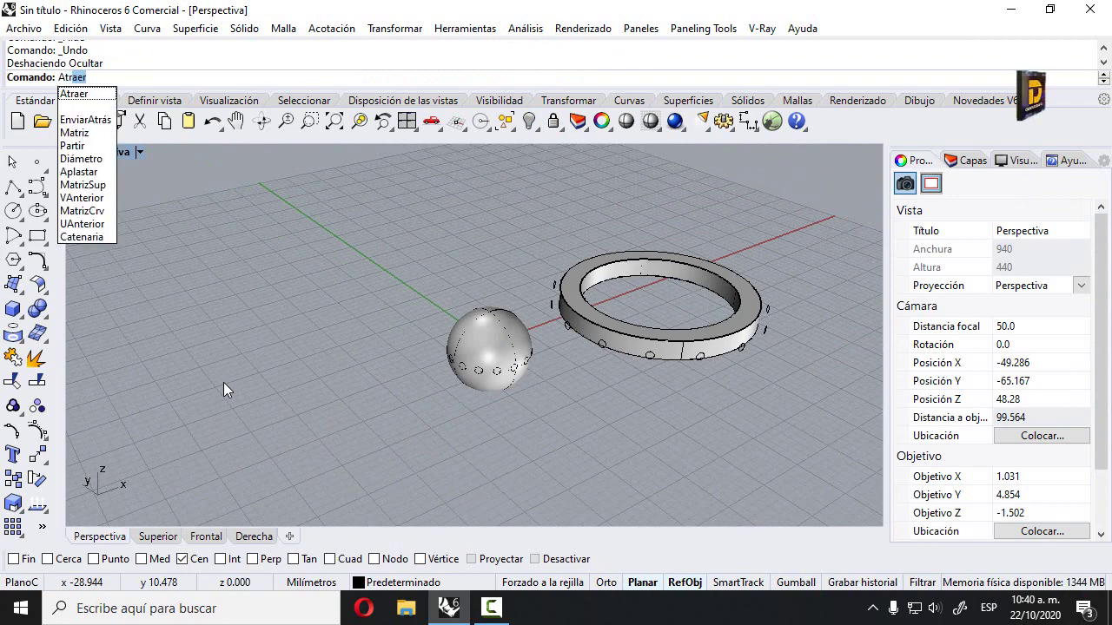
{"action": "type", "text": "aer"}
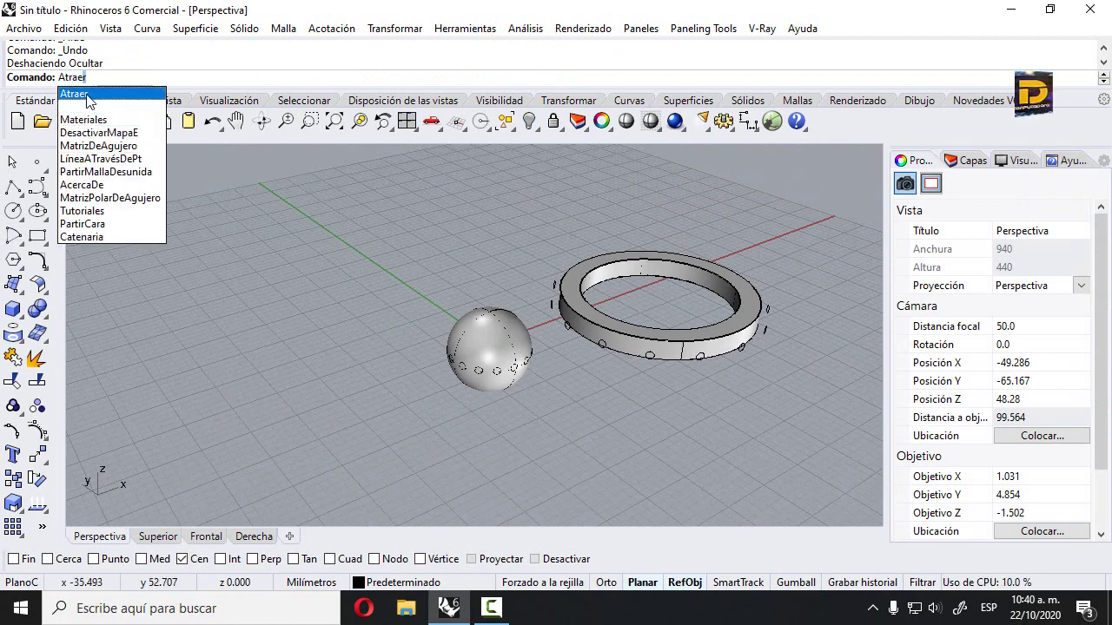
{"action": "key", "text": "Return"}
{"action": "right_click_drag", "start_coordinate": [721, 432], "coordinate": [660, 387]}
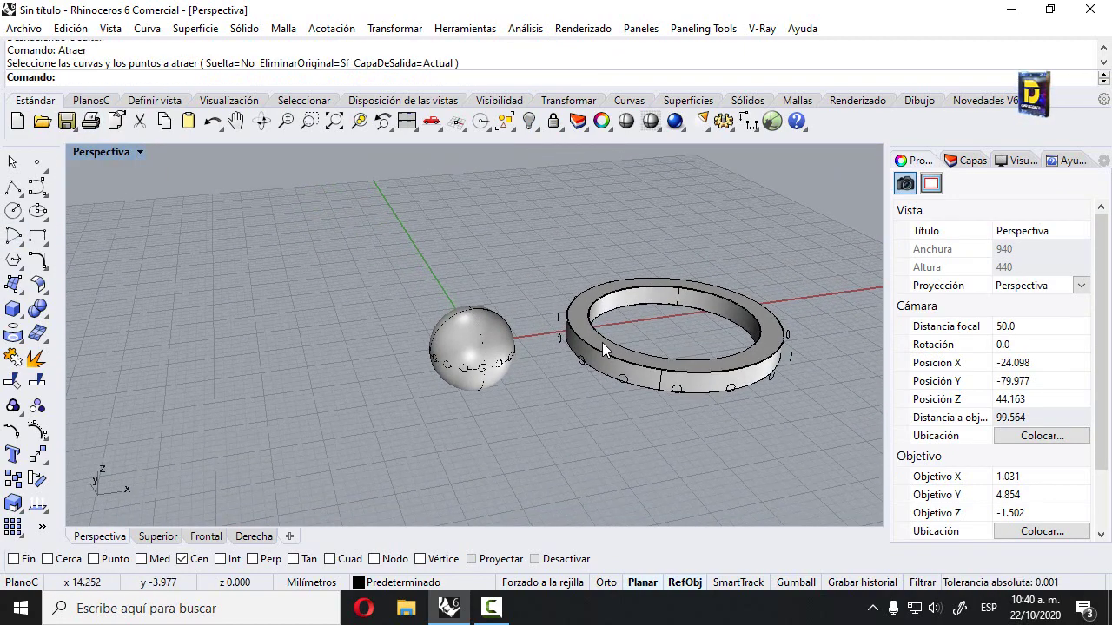
{"action": "left_click", "coordinate": [602, 342]}
{"action": "key", "text": "Escape"}
{"action": "key", "text": "Return"}
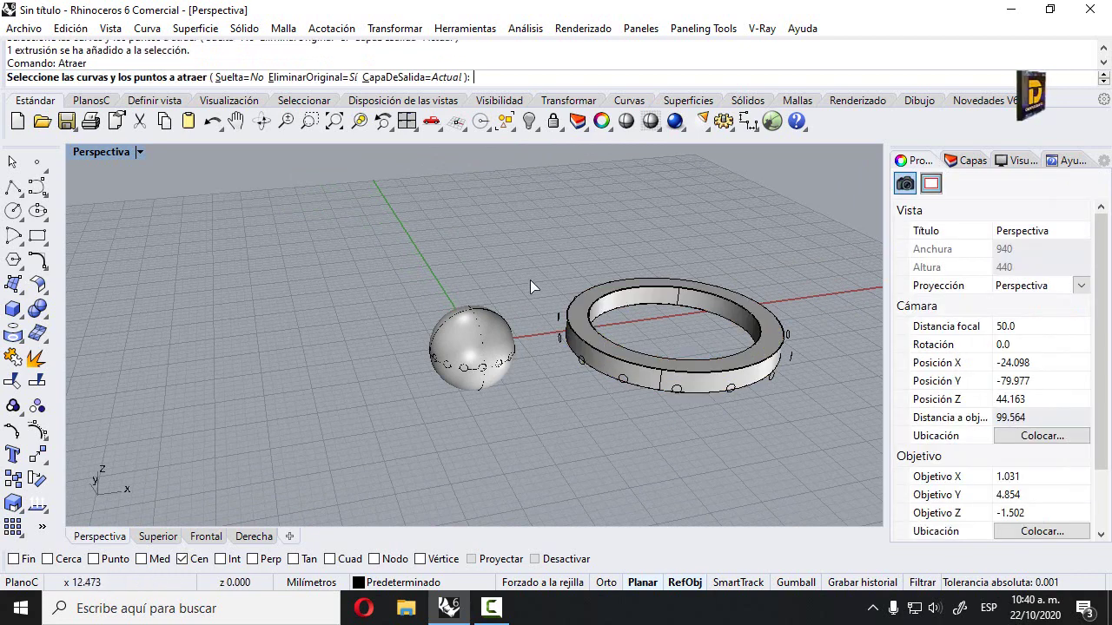
{"action": "left_click_drag", "start_coordinate": [590, 212], "coordinate": [758, 440]}
{"action": "left_click_drag", "start_coordinate": [725, 247], "coordinate": [820, 449]}
{"action": "scroll", "coordinate": [667, 304], "scroll_direction": "up", "scroll_amount": 4}
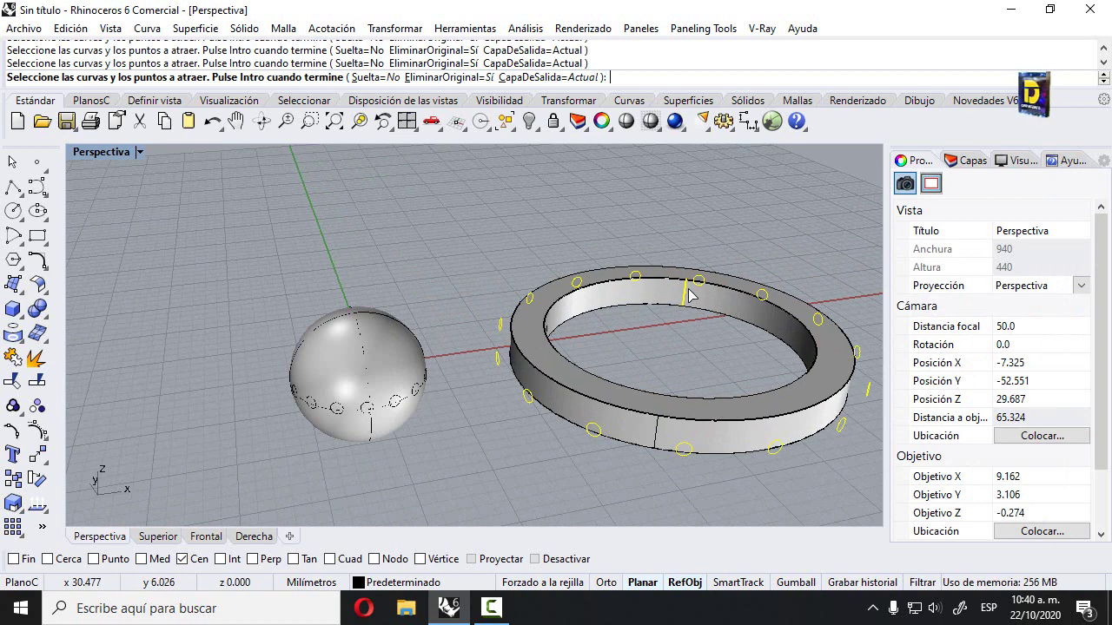
{"action": "key", "text": "Return"}
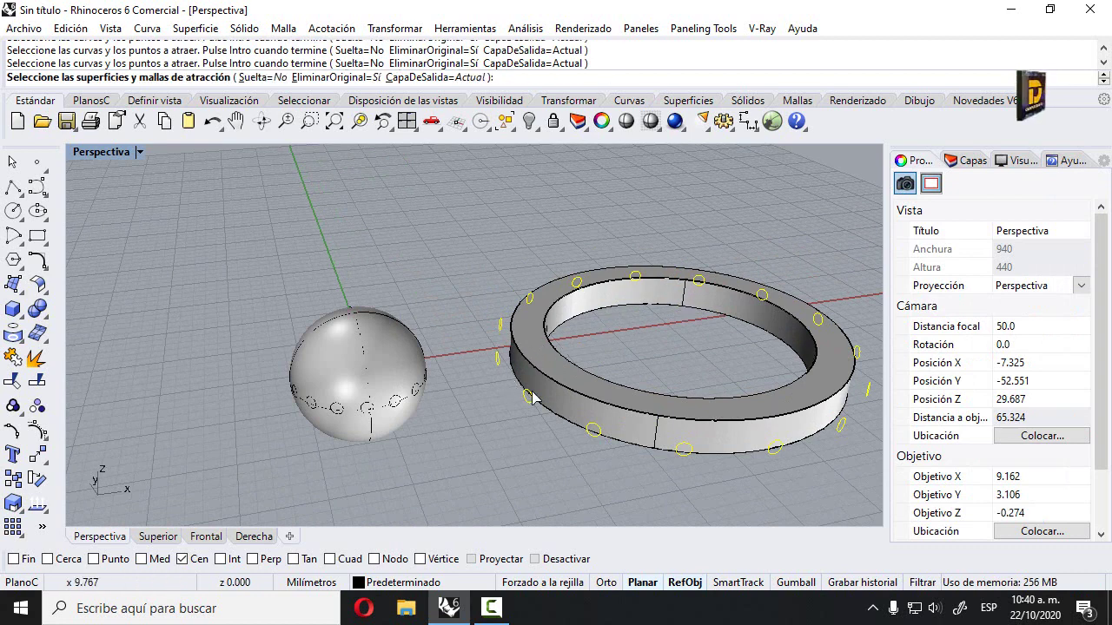
{"action": "left_click", "coordinate": [556, 406]}
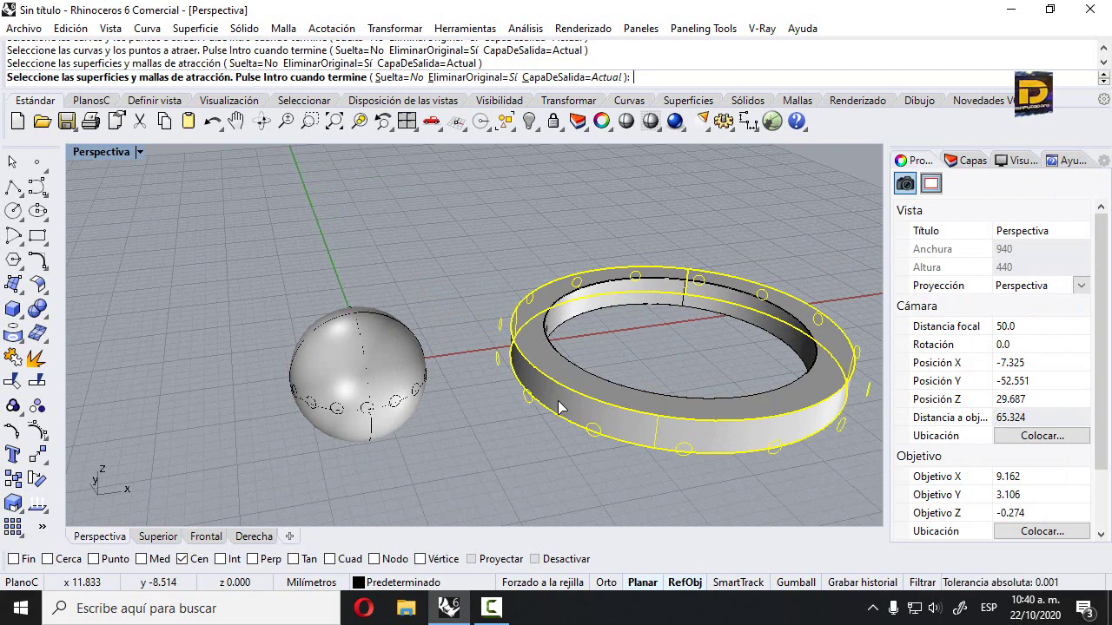
{"action": "left_click", "coordinate": [489, 78]}
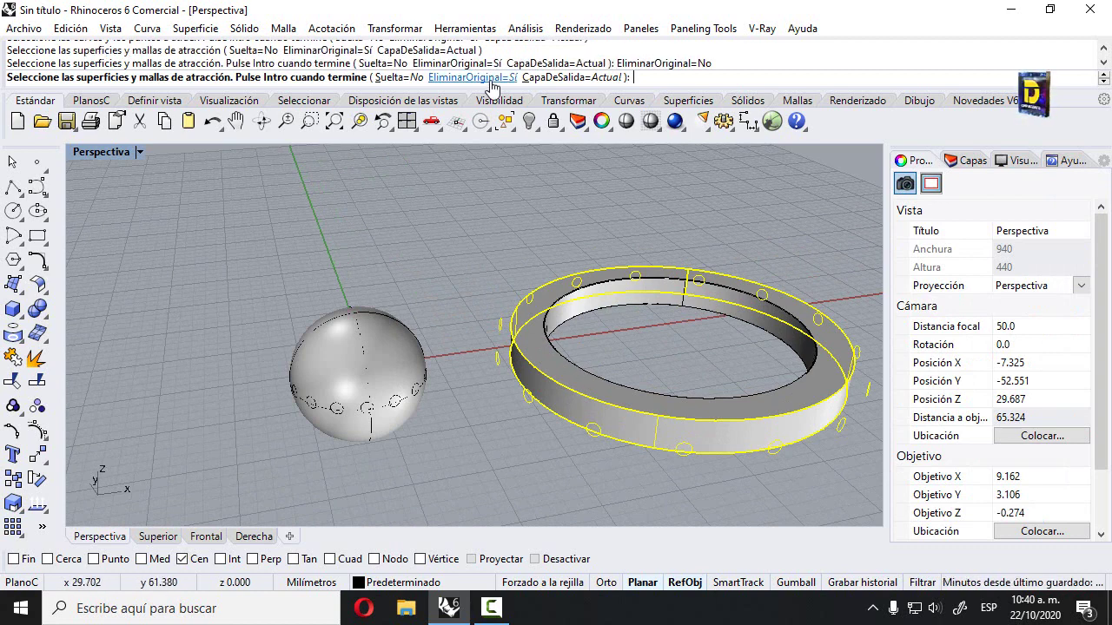
{"action": "key", "text": "Return"}
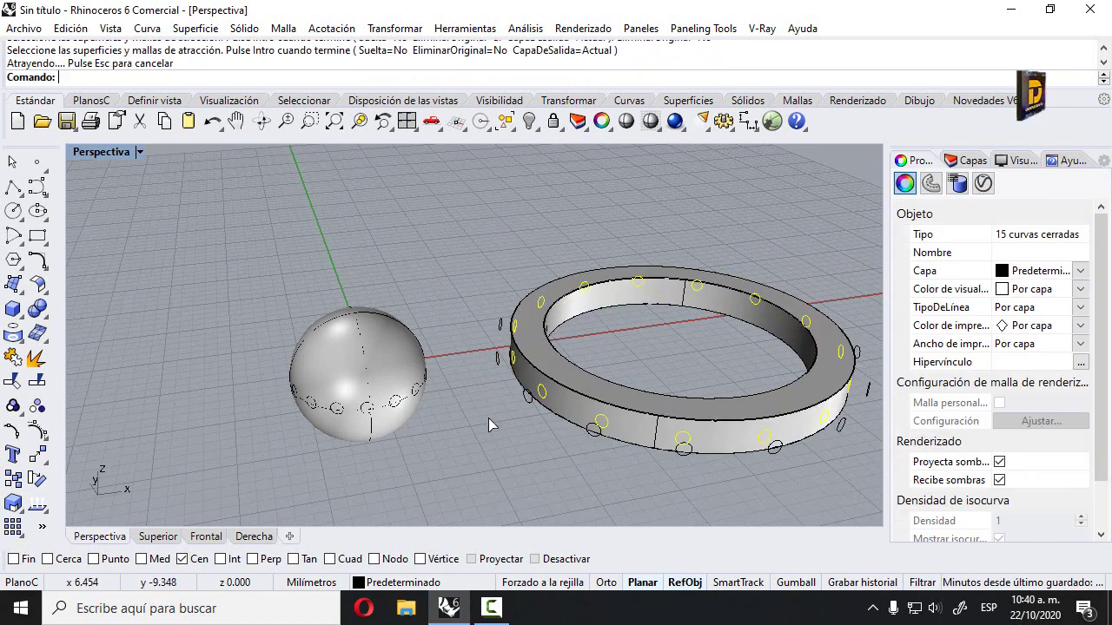
{"action": "scroll", "coordinate": [546, 398], "scroll_direction": "up", "scroll_amount": 2}
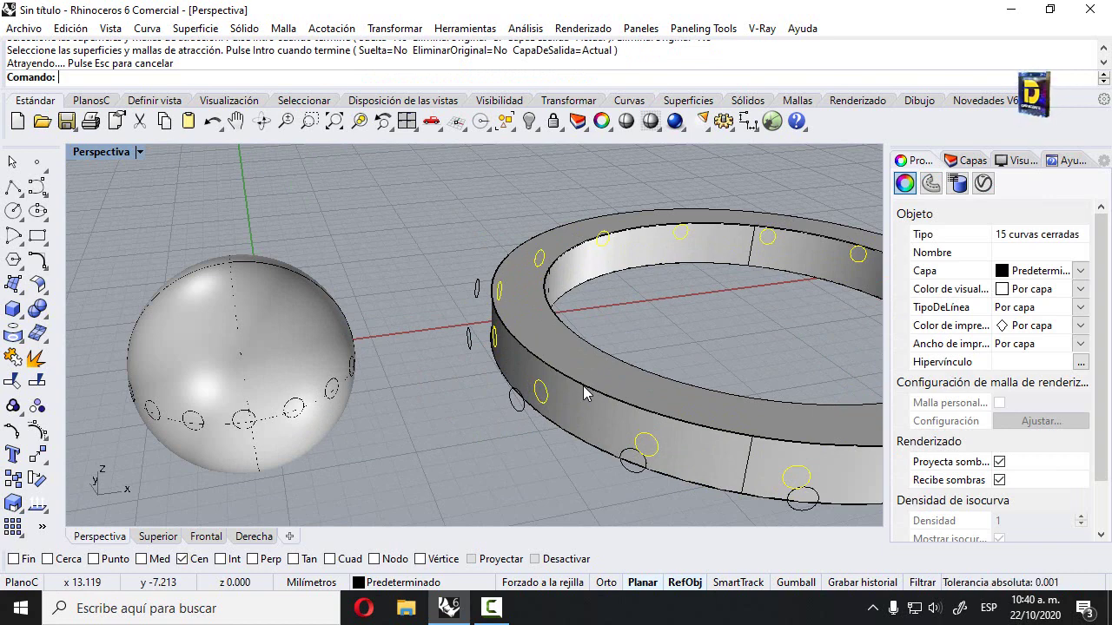
{"action": "scroll", "coordinate": [684, 323], "scroll_direction": "down", "scroll_amount": 5}
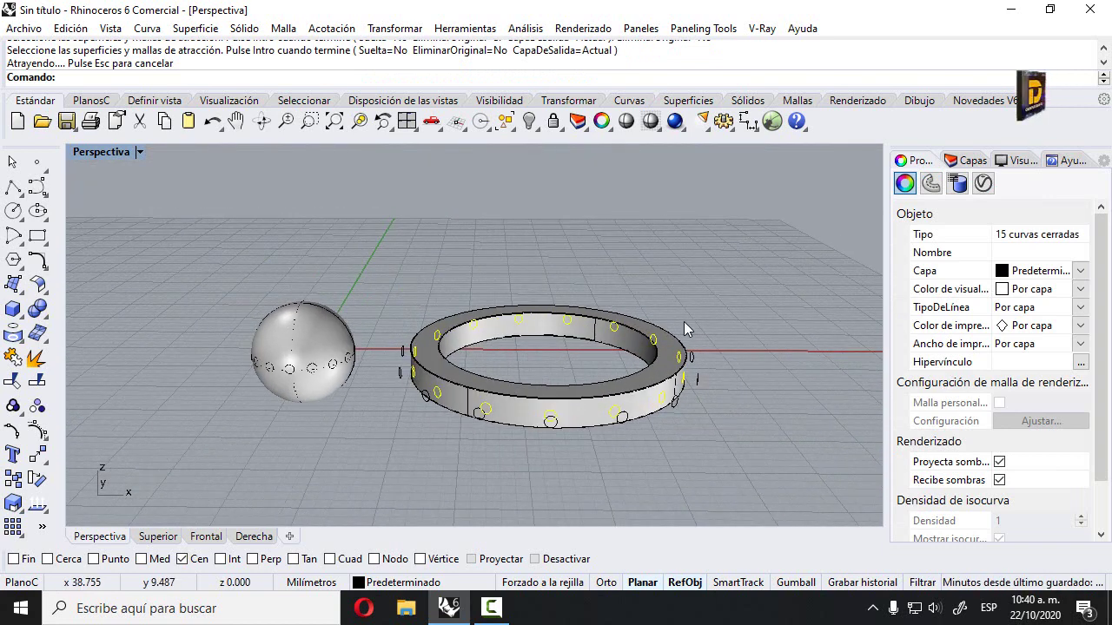